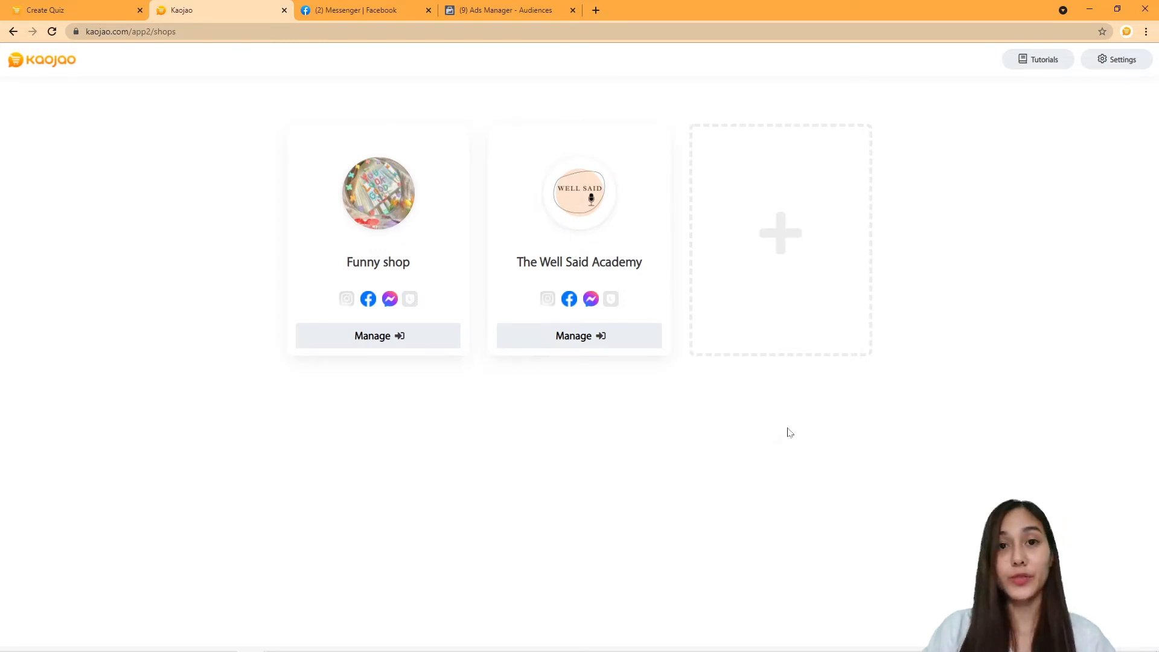
- Open the survey and quiz section of Funny shop and start a new entry of type Quiz
click(387, 337)
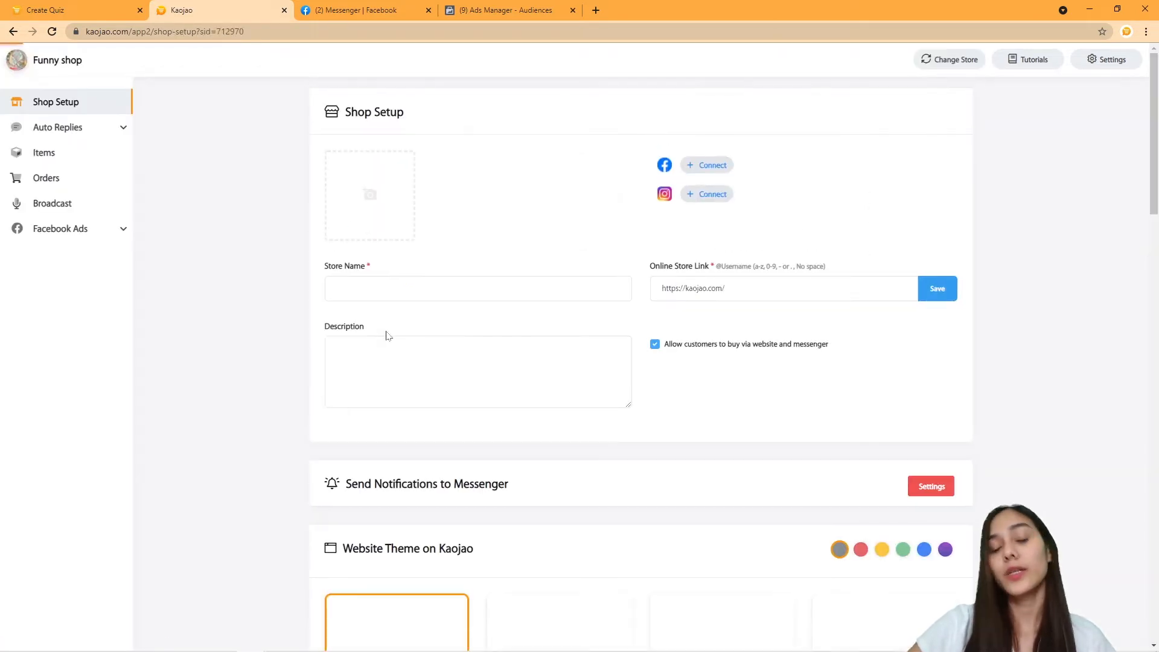
click(97, 129)
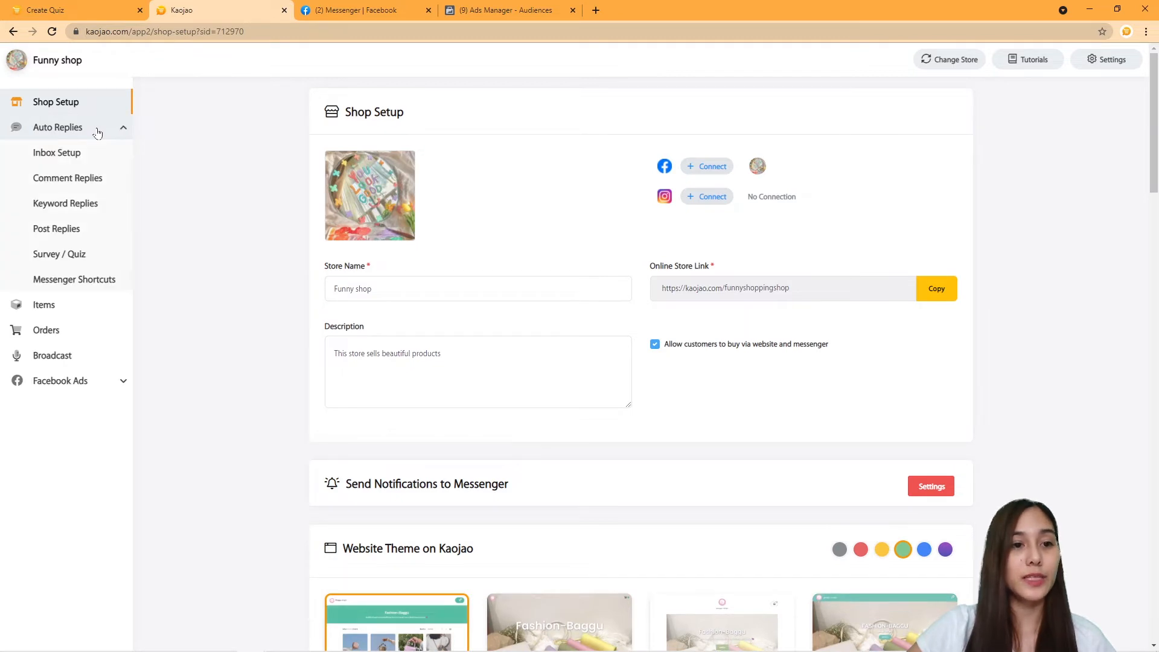
click(97, 255)
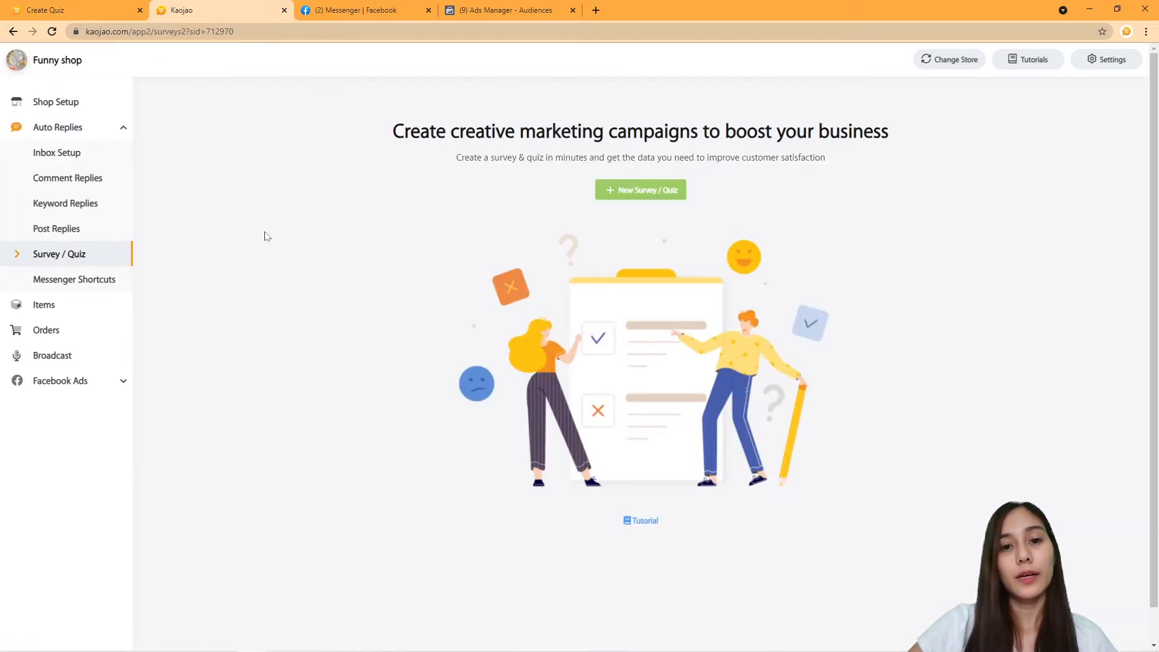
click(620, 192)
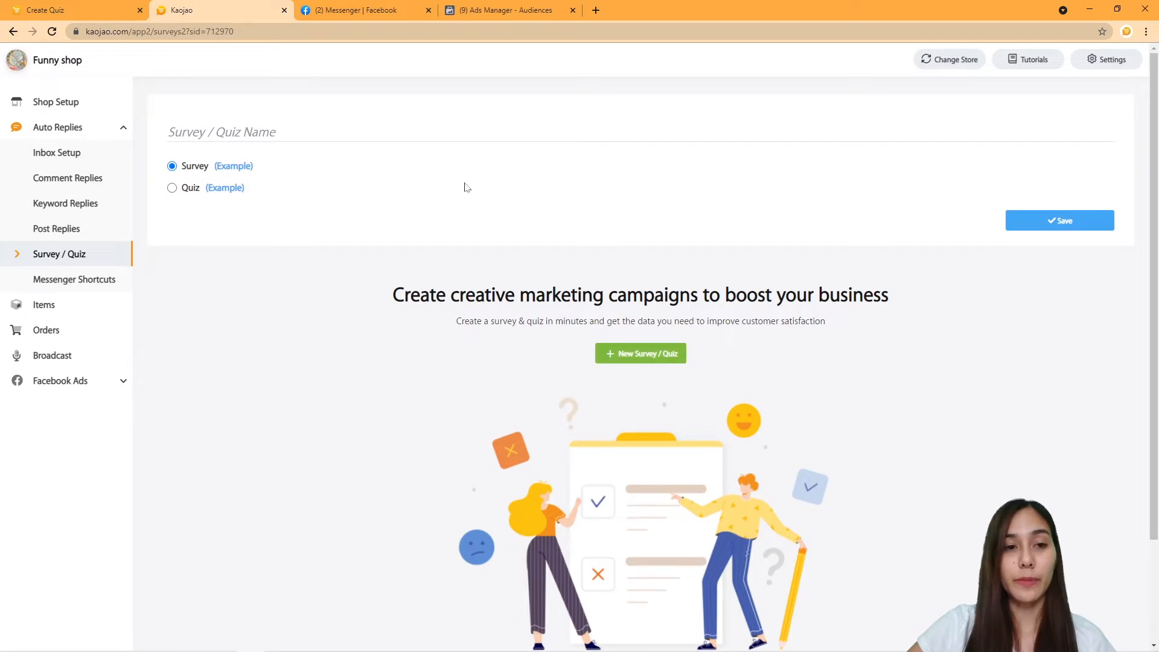
click(172, 189)
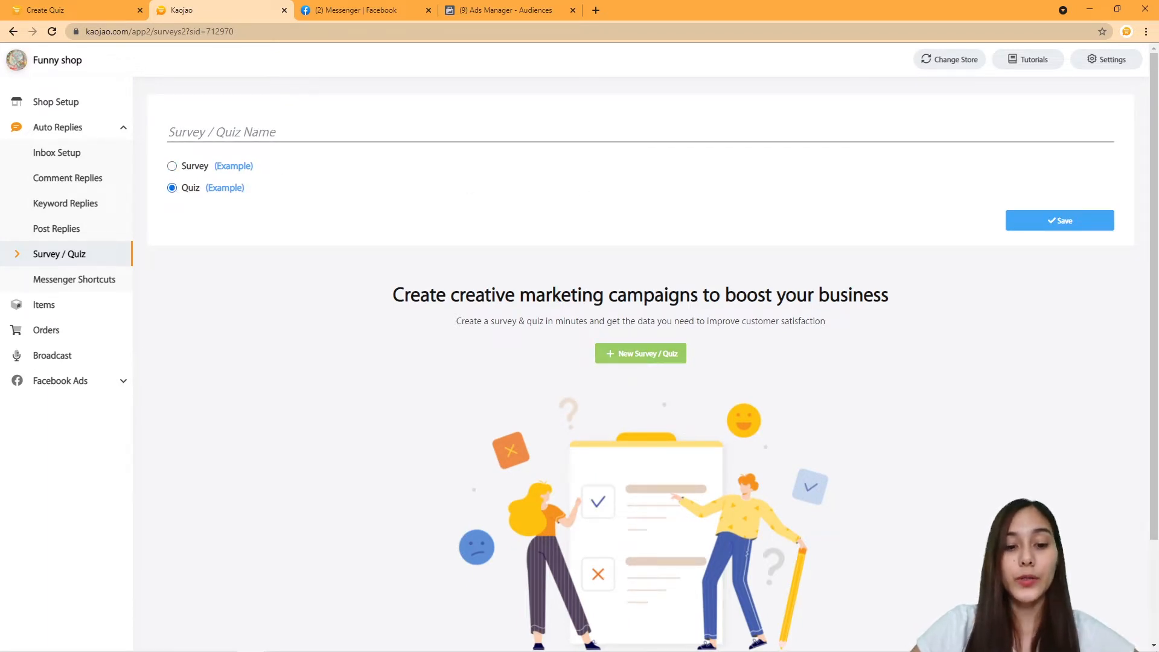
- Name the quiz "Quiz to receive 20% off!" and save it
click(171, 132)
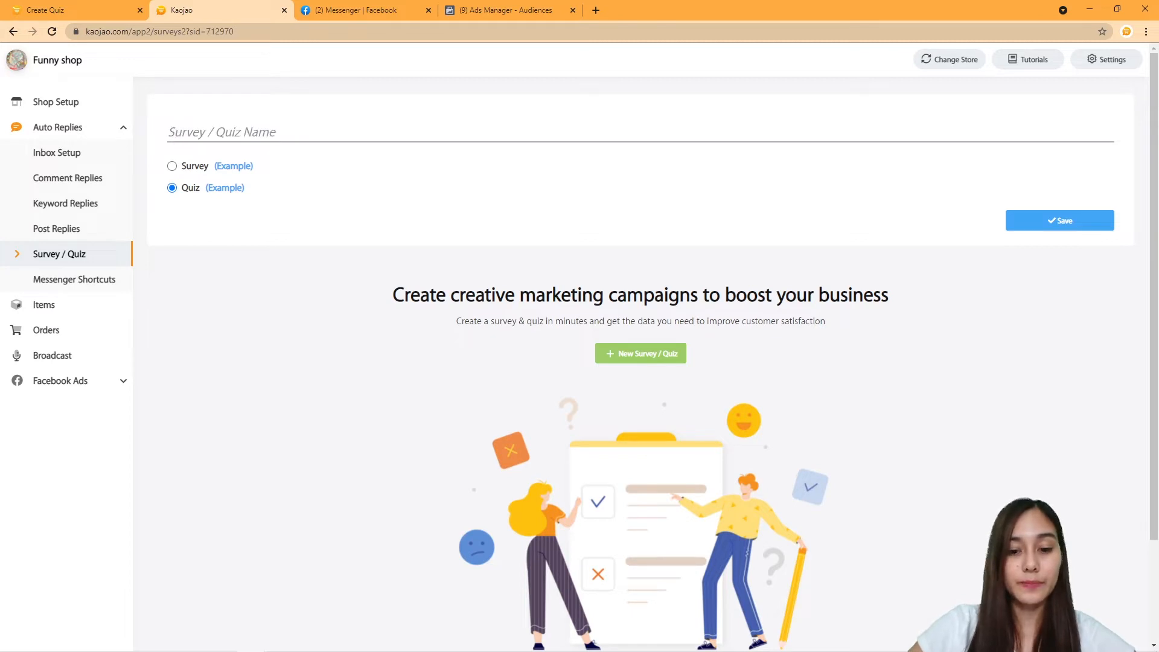
text(Quiz t)
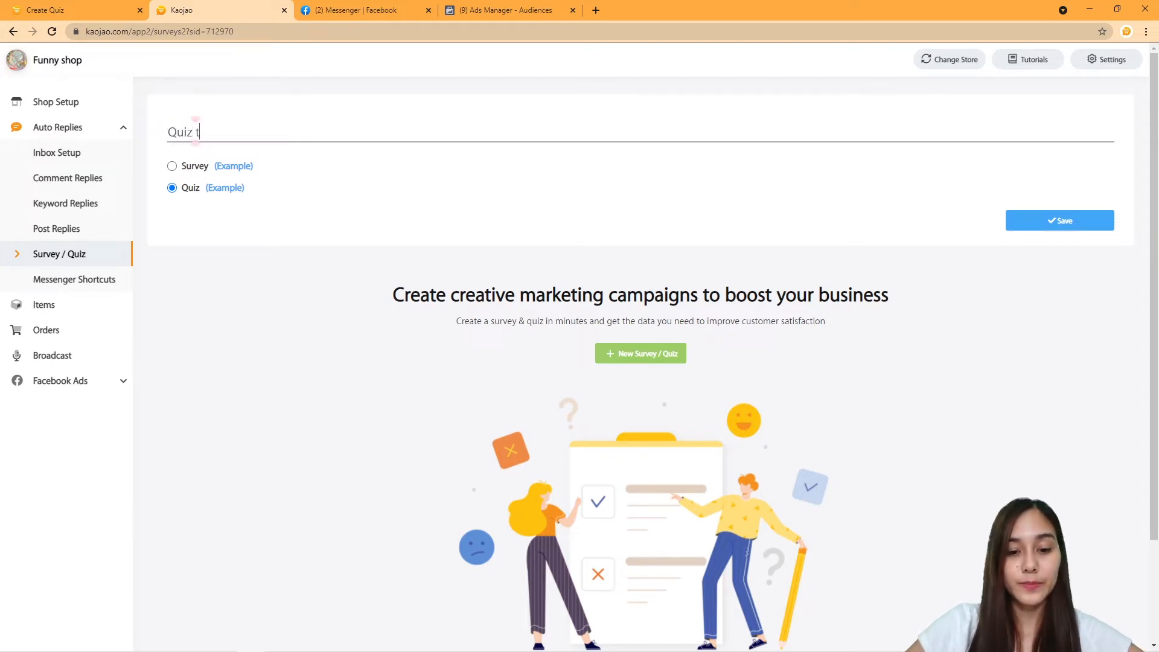
text(o revice)
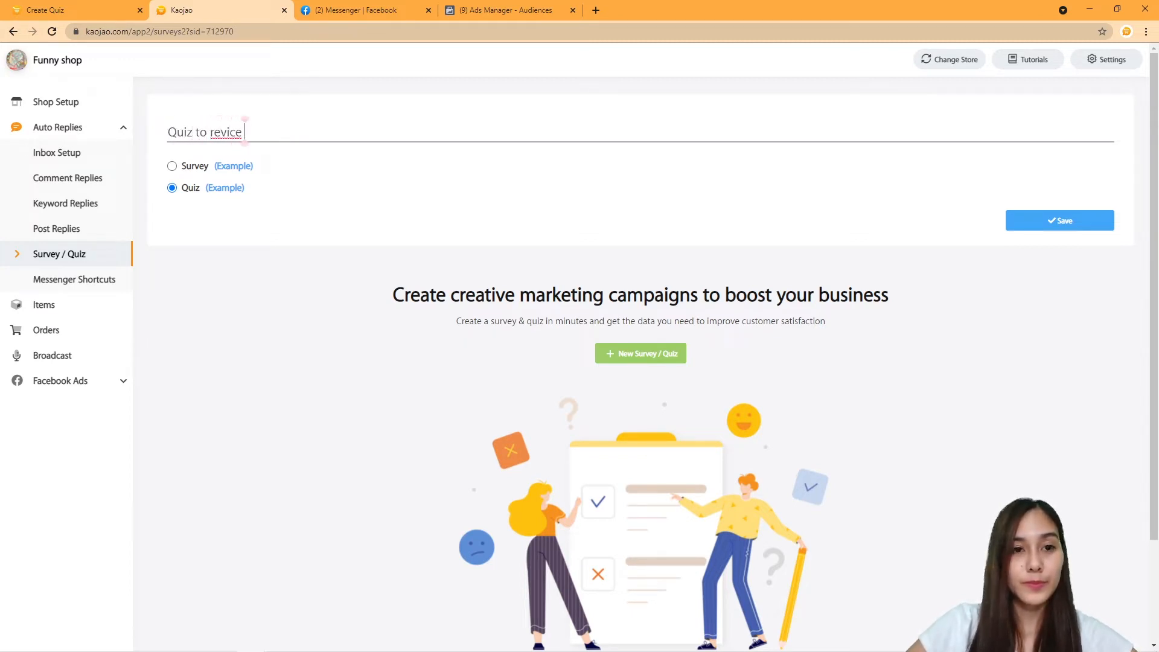
key(BackSpace)
key(BackSpace)
key(BackSpace)
key(BackSpace)
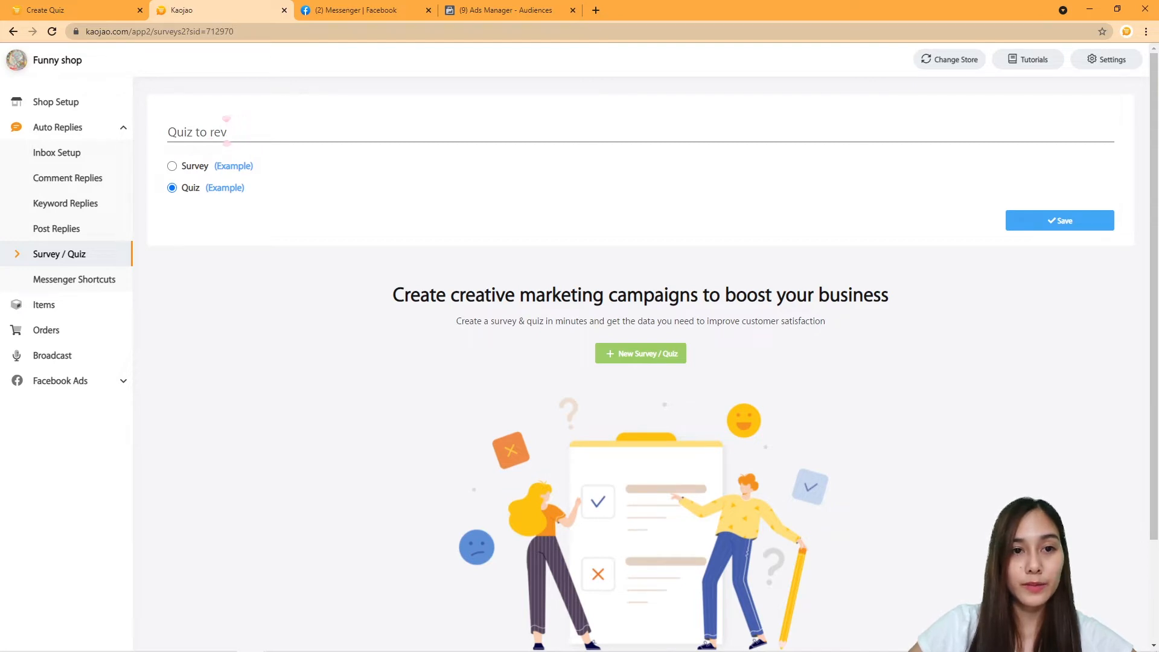
text(cieve 2p)
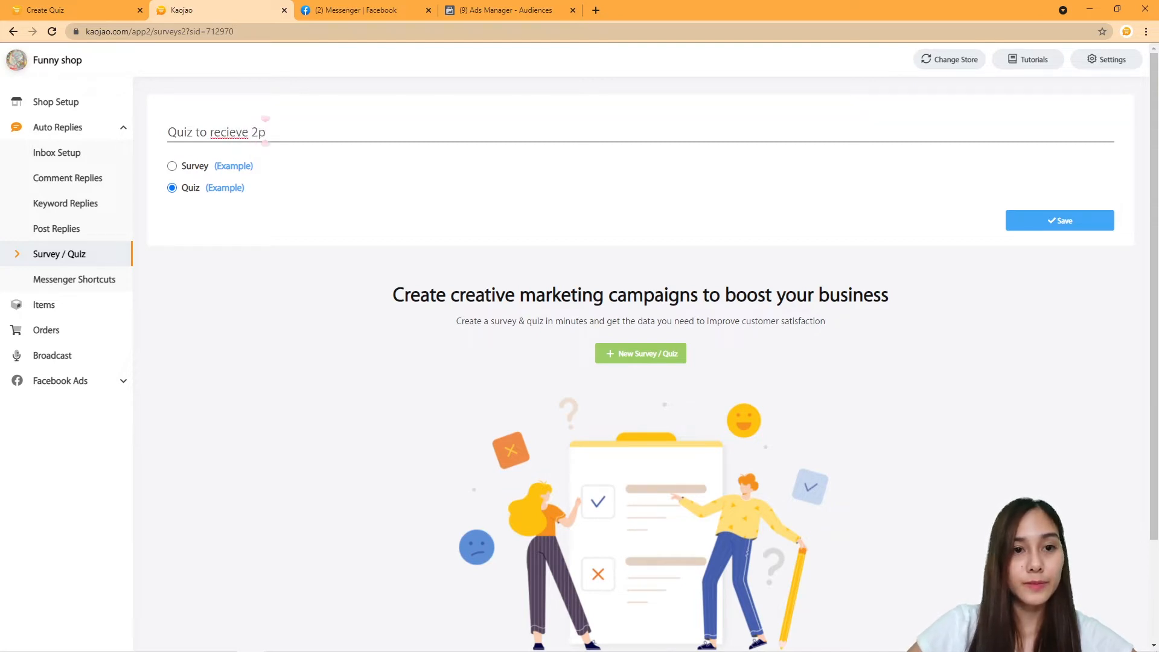
key(BackSpace)
text(0)
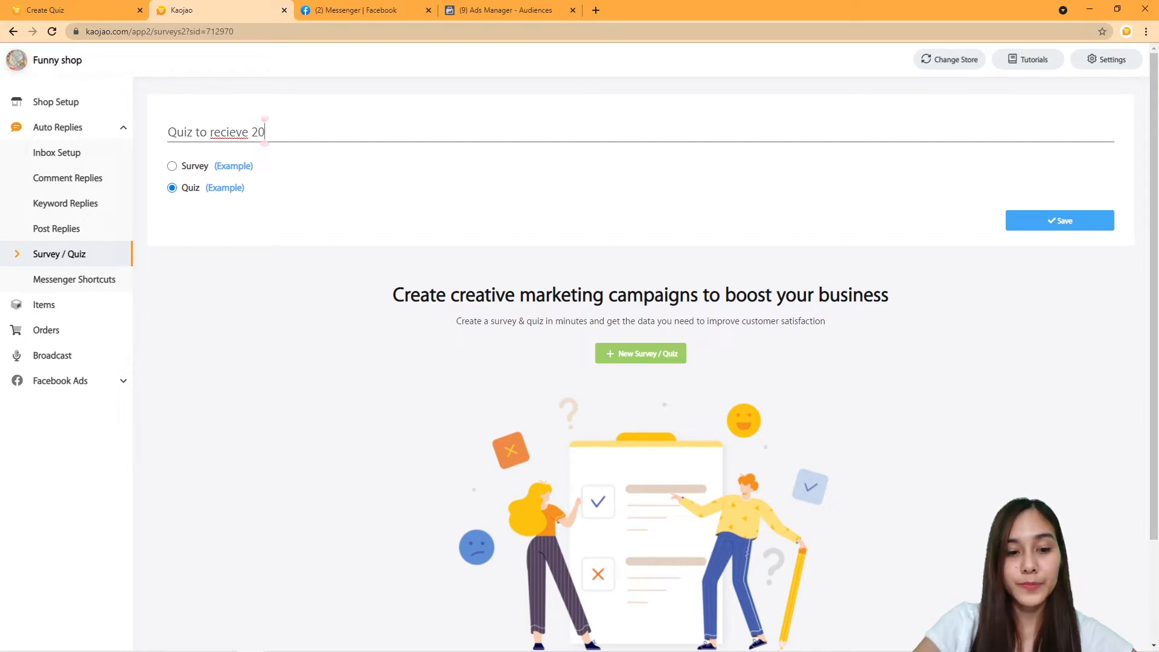
text(% )
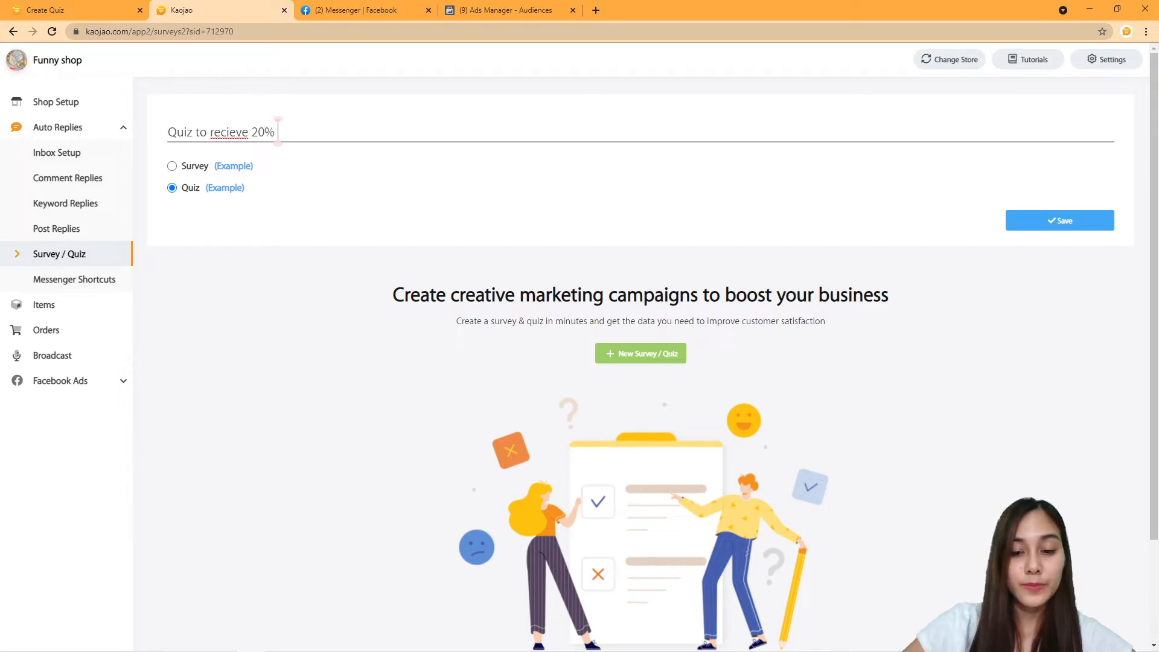
text(off!)
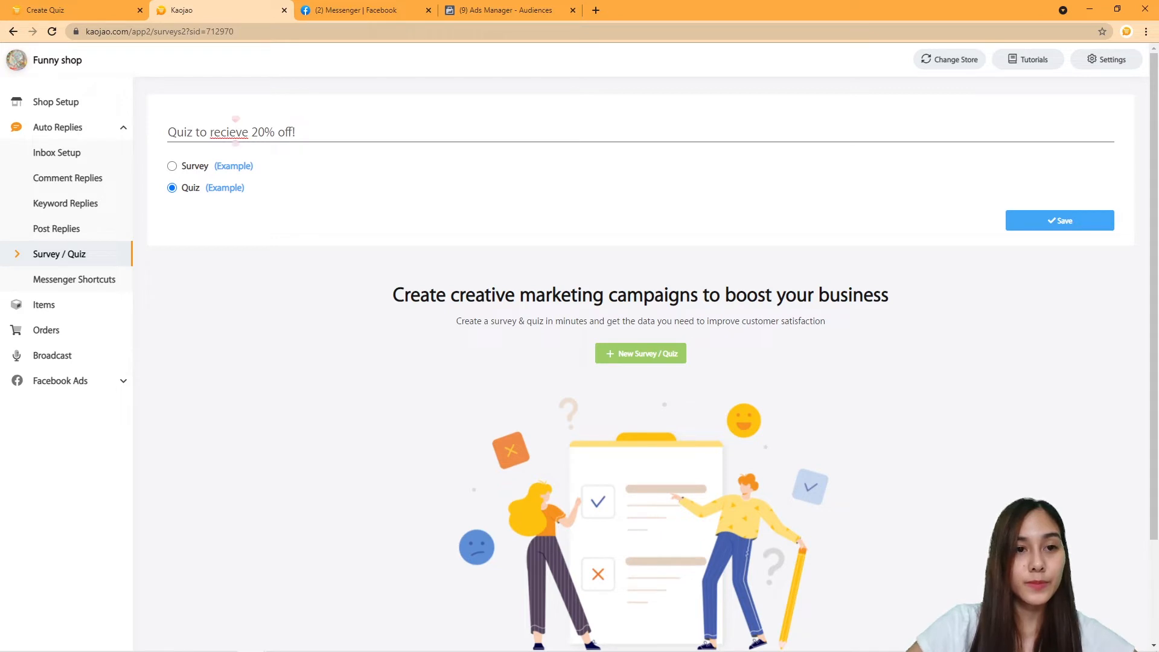
click(229, 131)
key(BackSpace)
click(234, 132)
text(i)
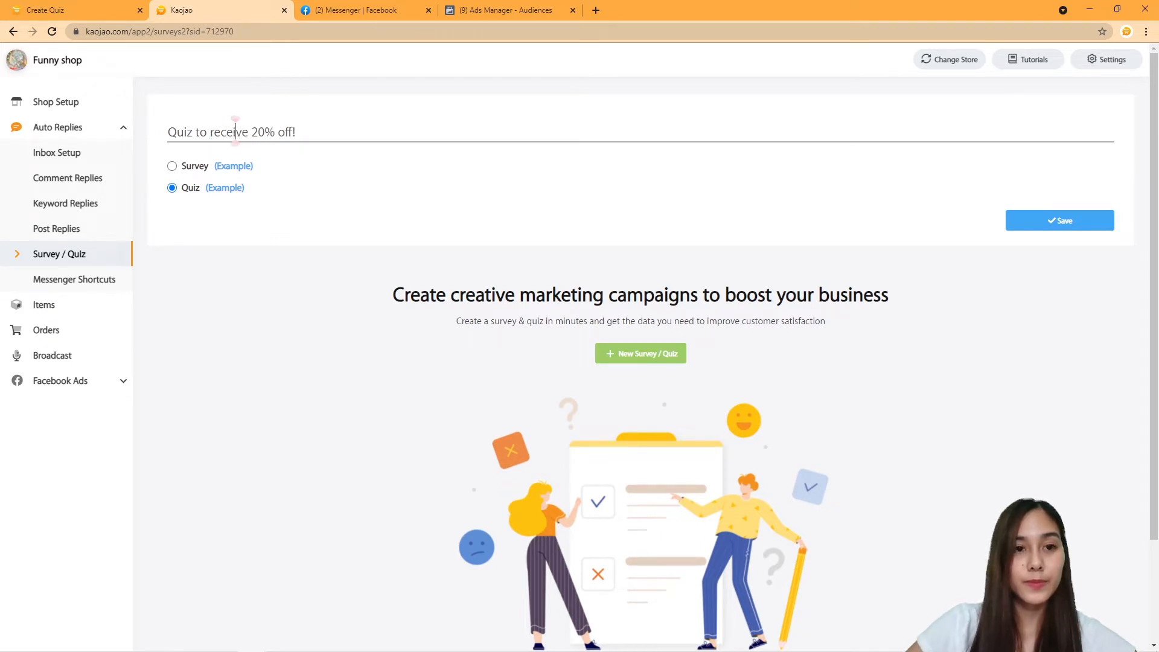
click(1026, 221)
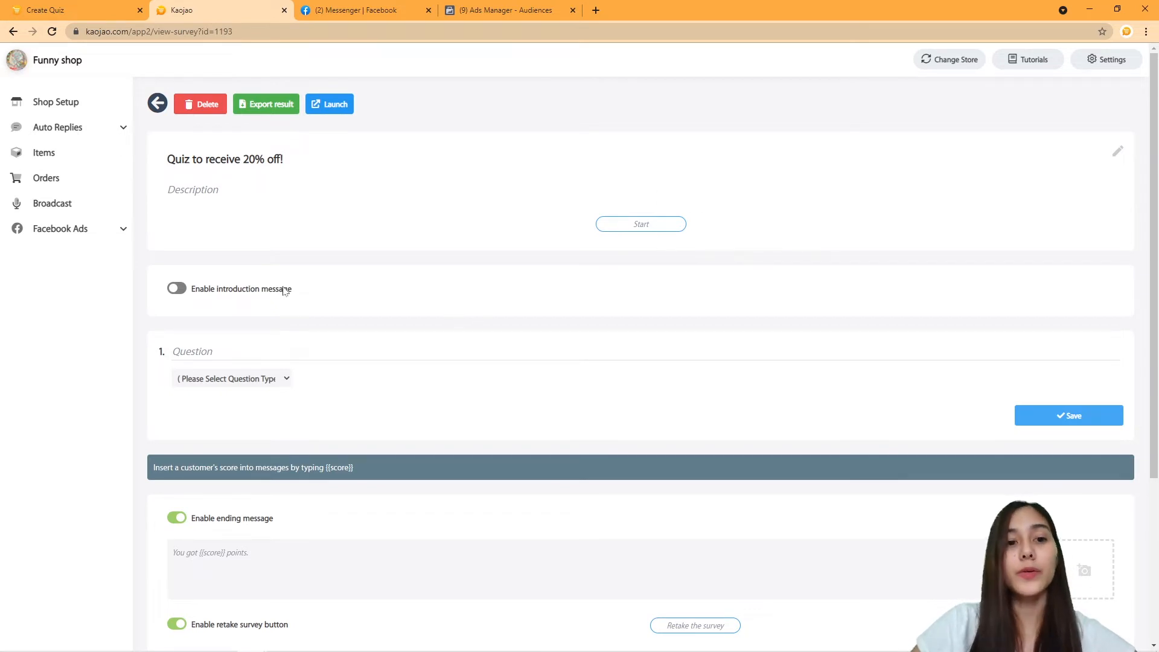
- Enter "How many colors for pastel cup?" as question 1 and set its type to Multiple Choice
scroll(303, 295, down, 1)
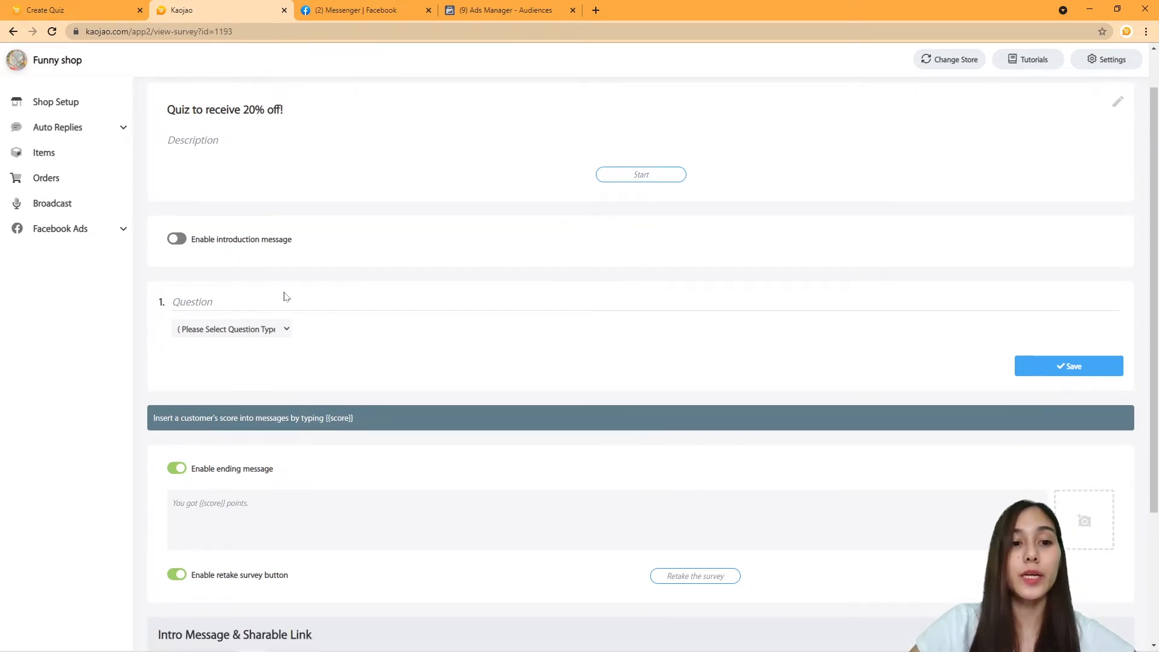
scroll(233, 282, up, 1)
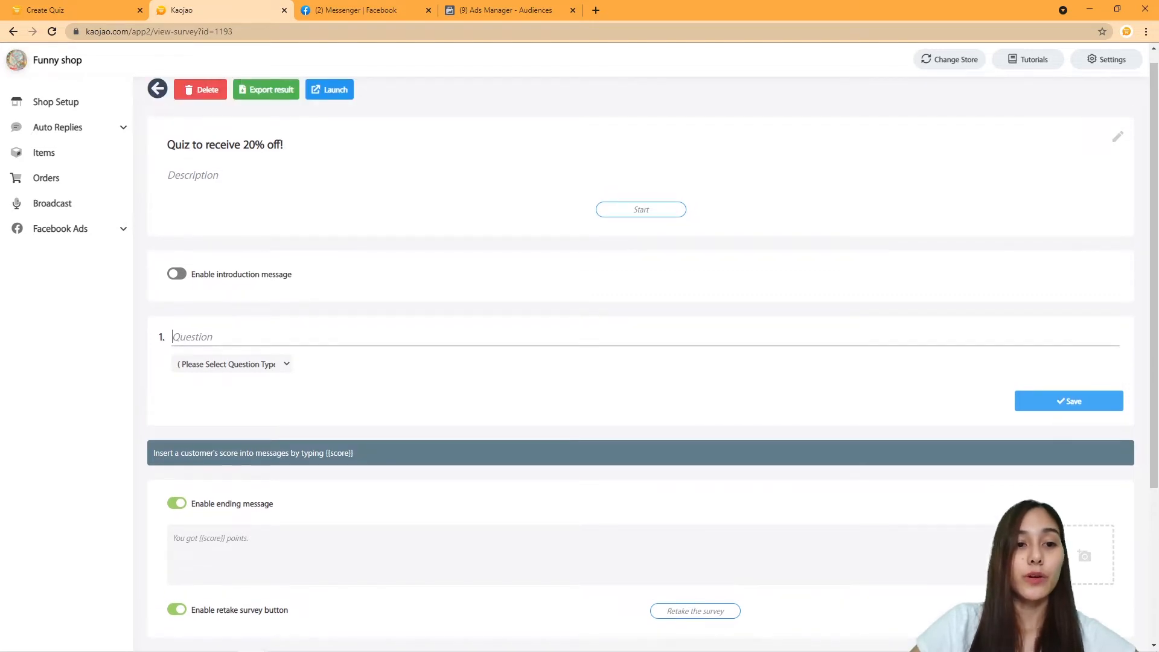
click(192, 337)
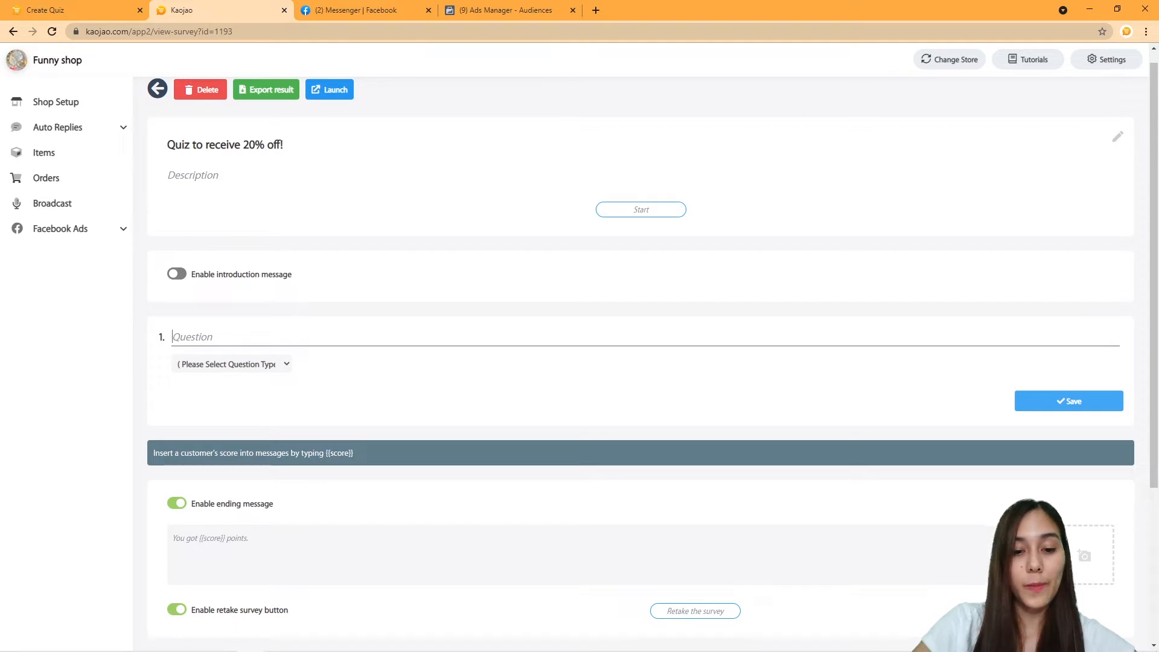
text(How many )
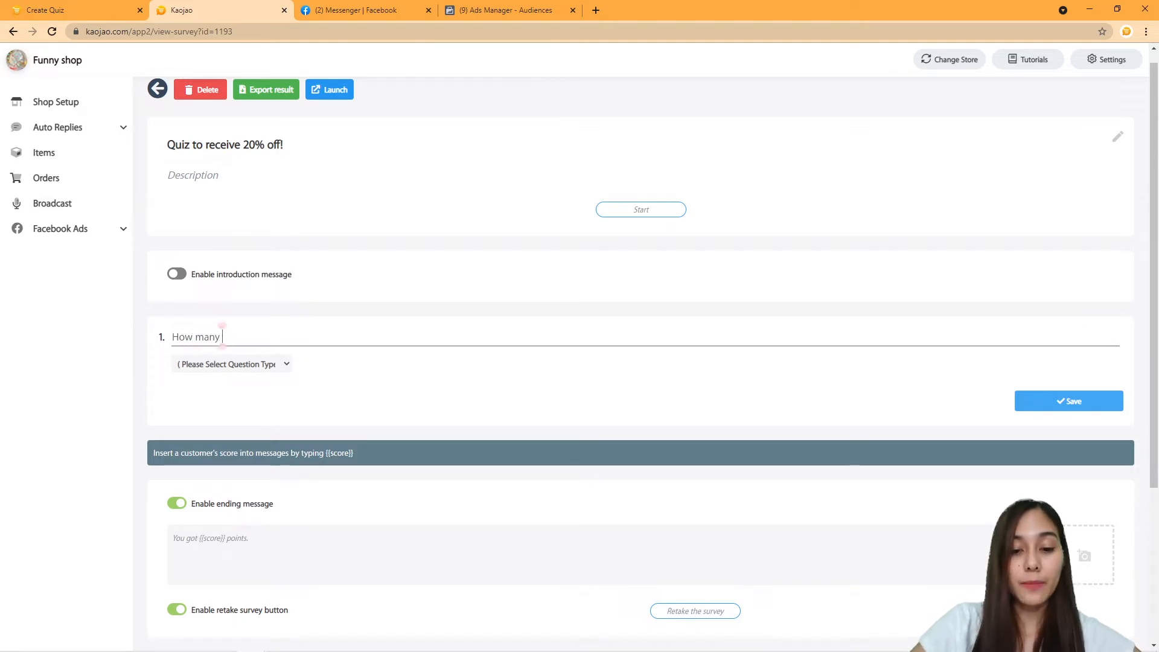
text(colors f)
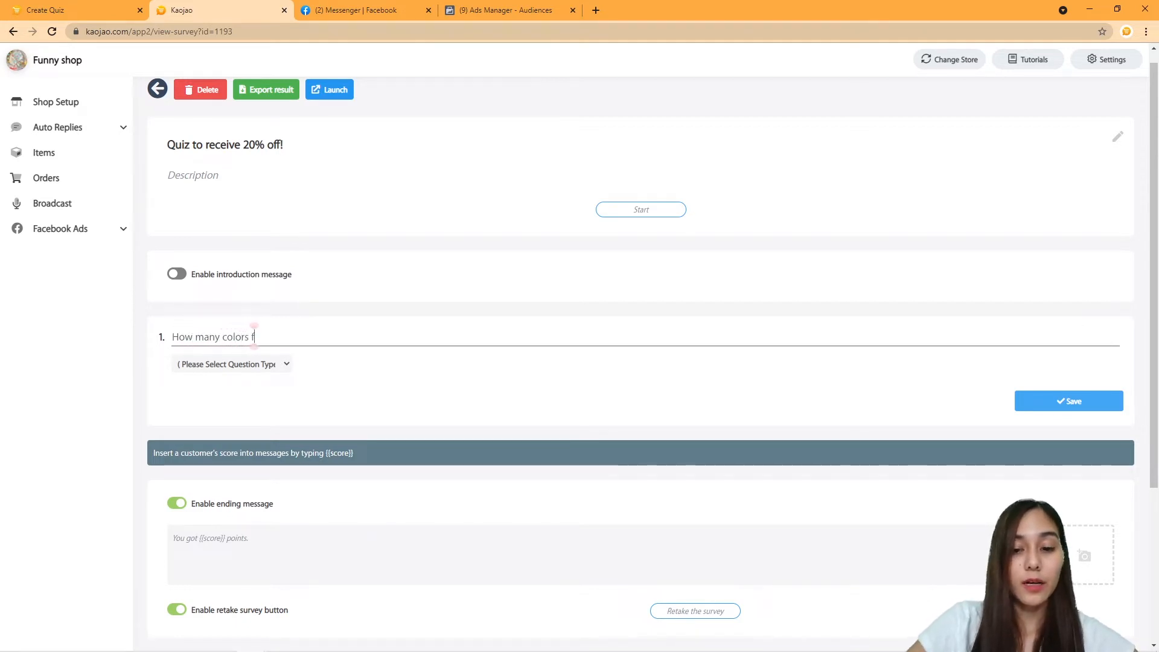
text(or)
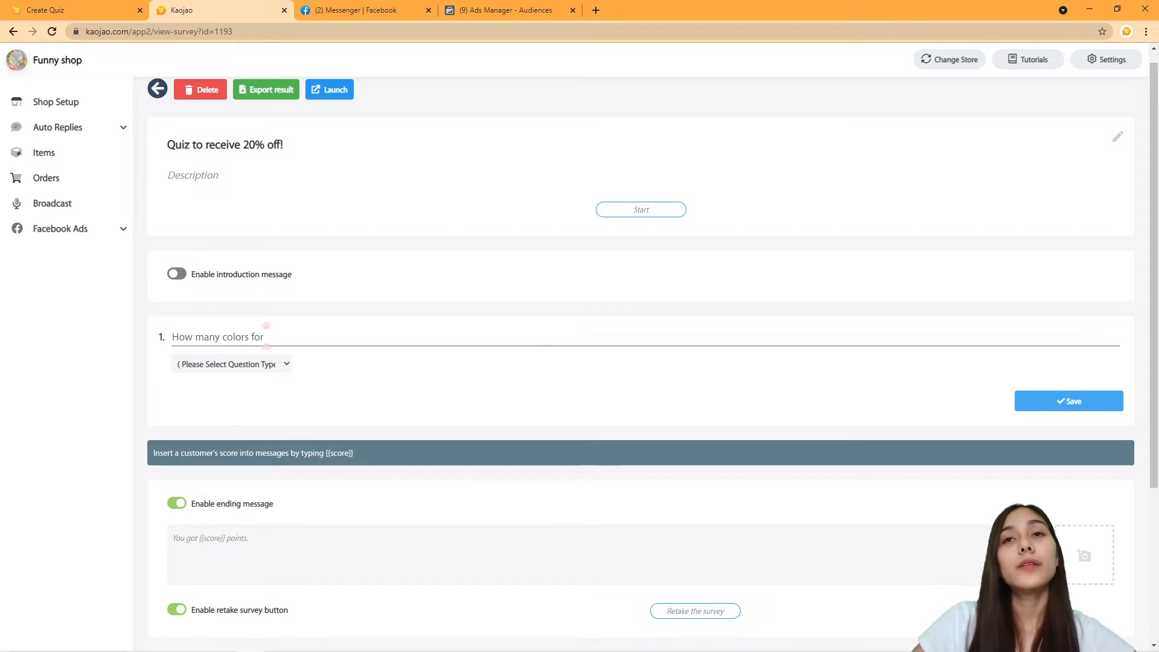
text( pastel )
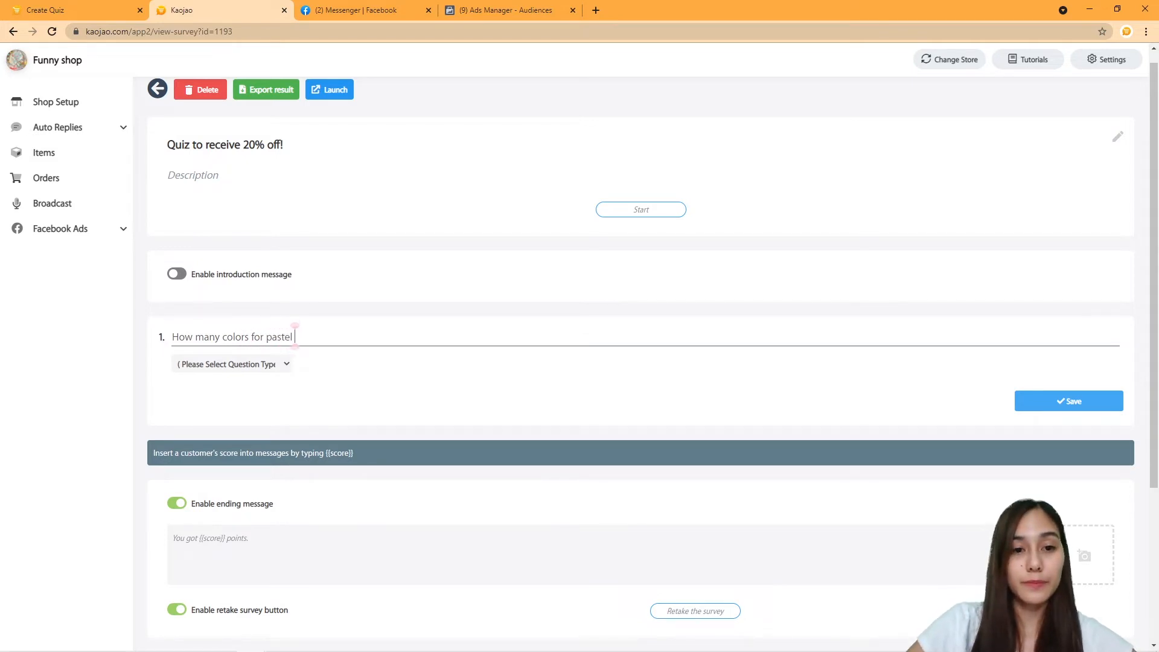
text(cup)
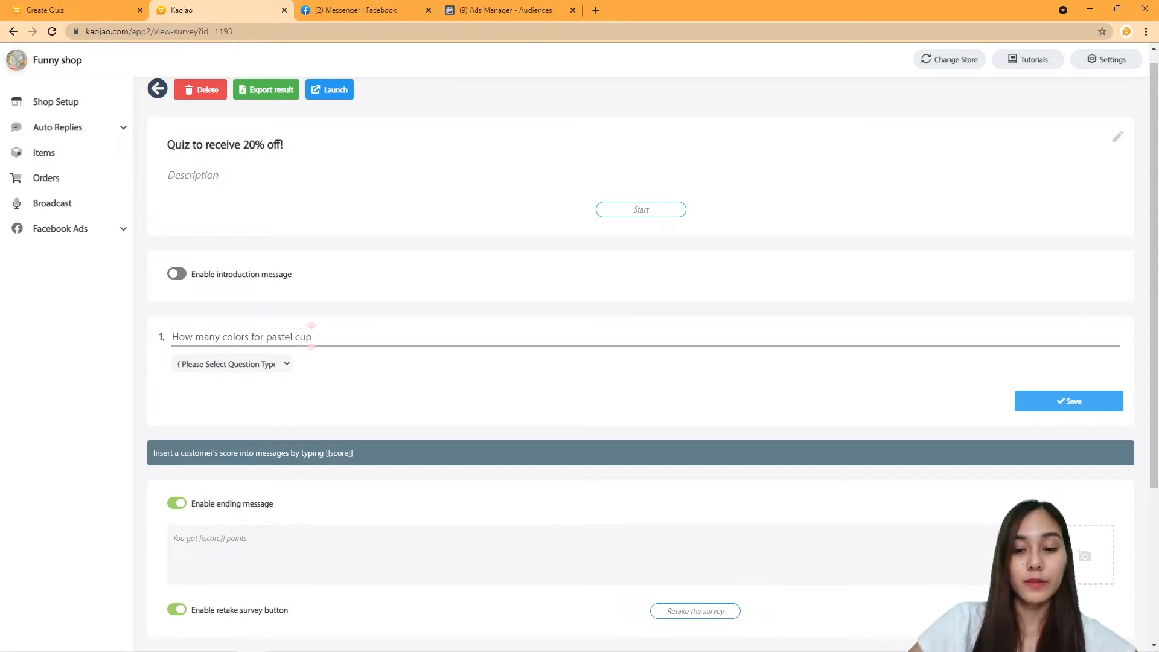
text(?)
click(240, 365)
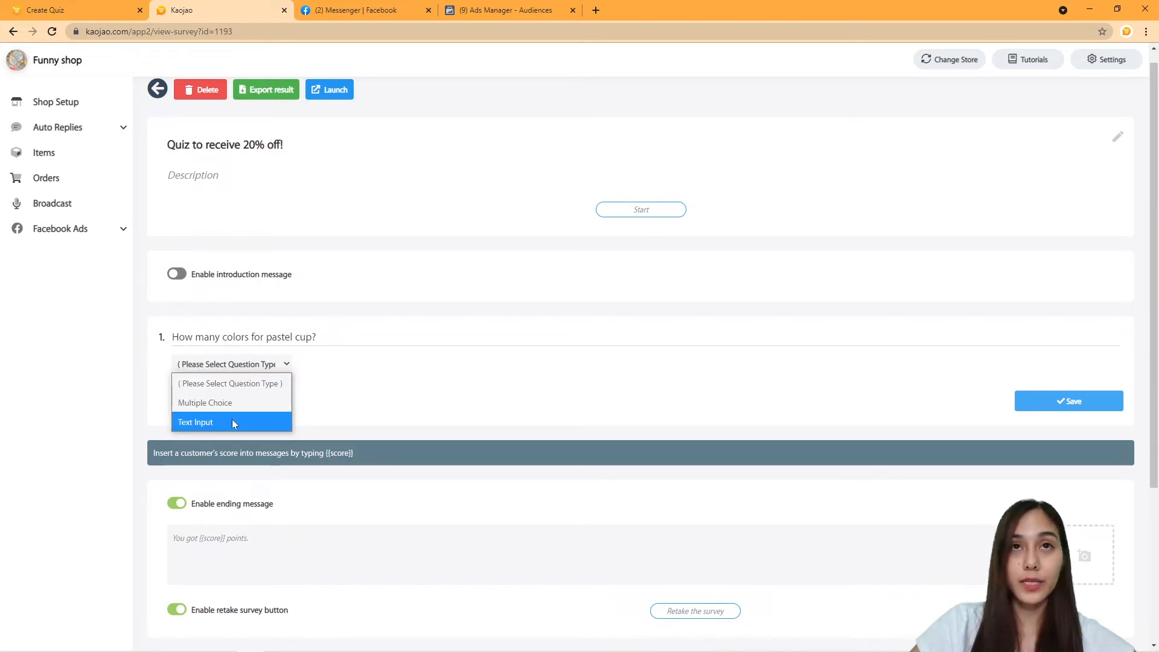
click(247, 404)
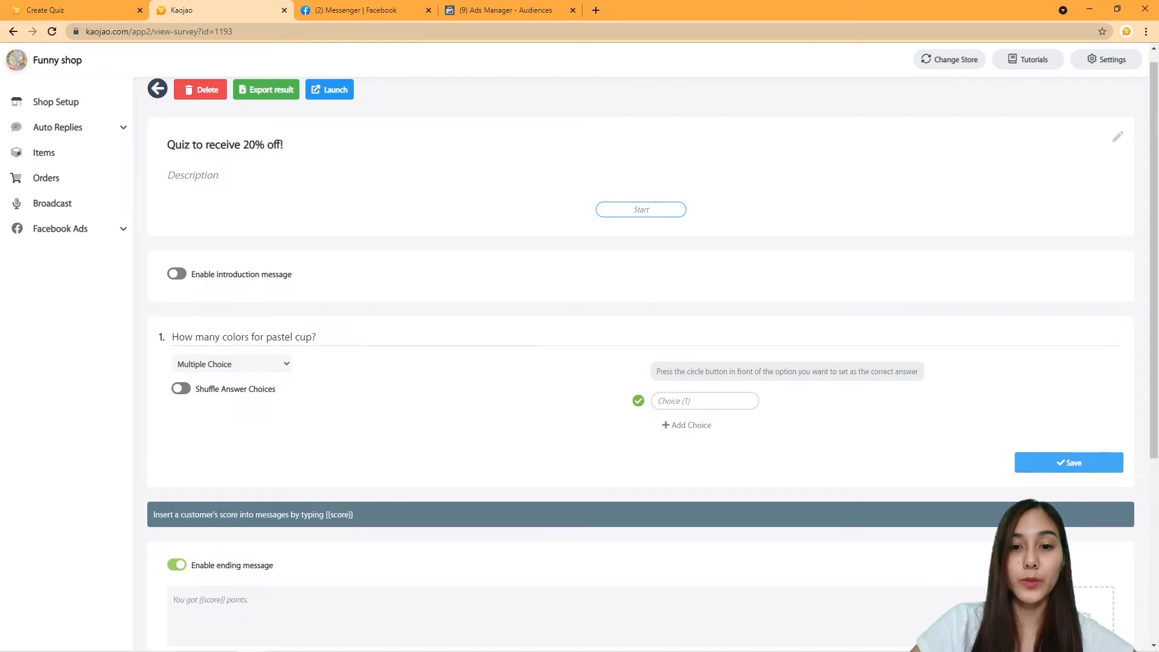
- Give question 1 the answer choices 3, 5 and 2, and mark 5 as the correct answer
text(3)
click(682, 425)
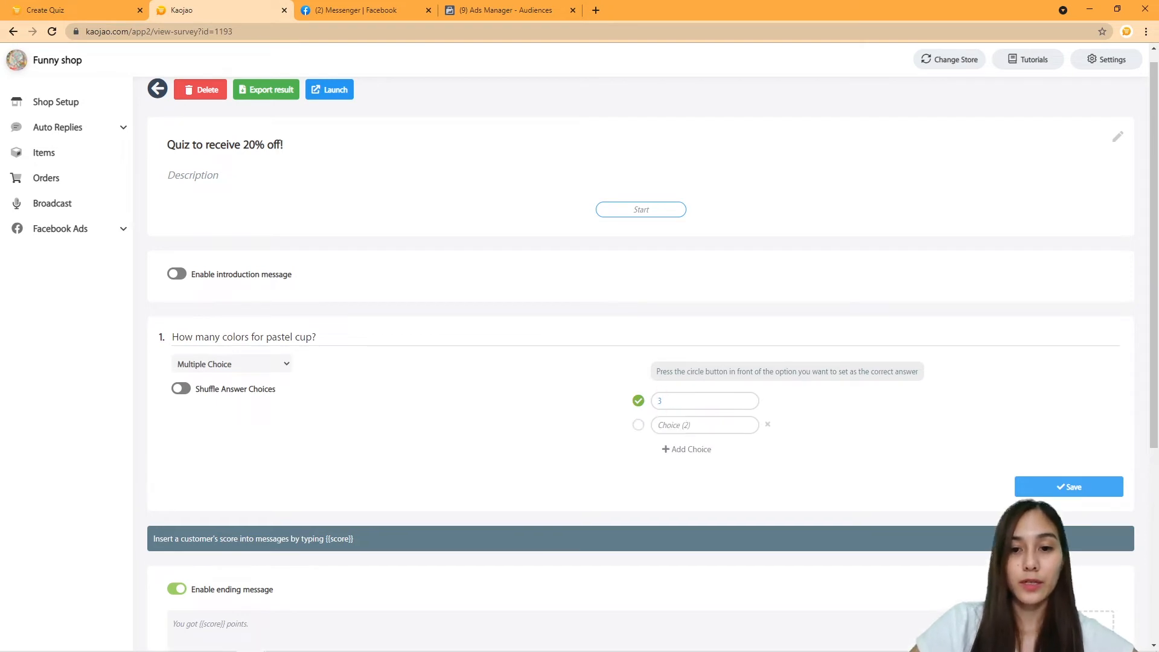
text(5)
click(689, 450)
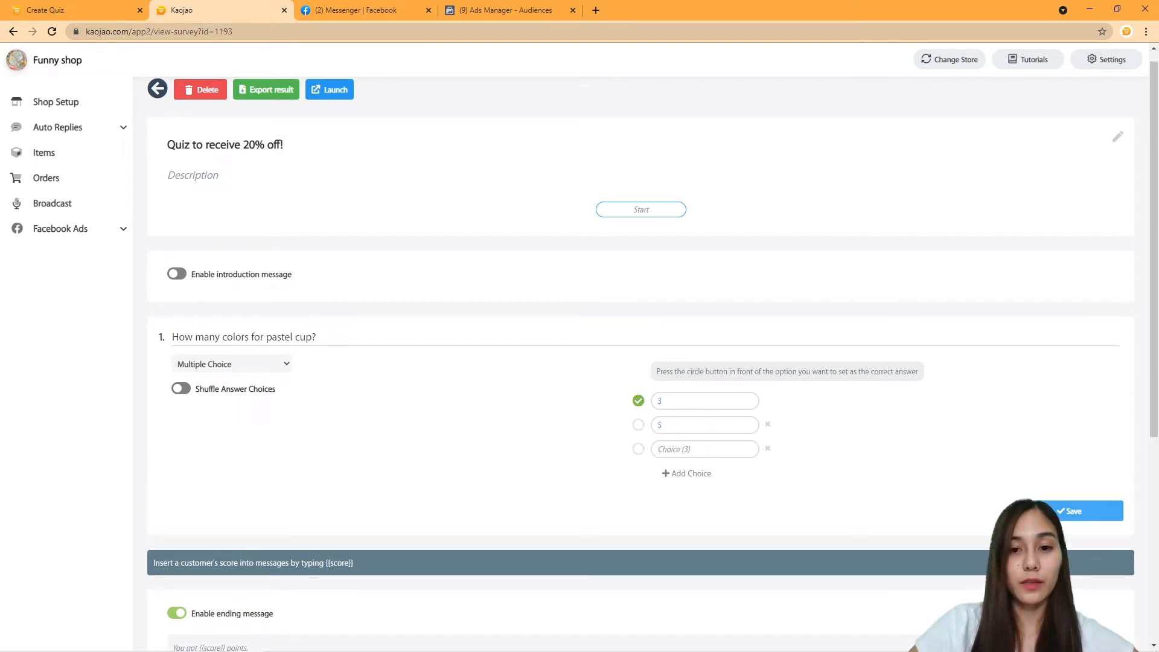
click(661, 449)
text(2)
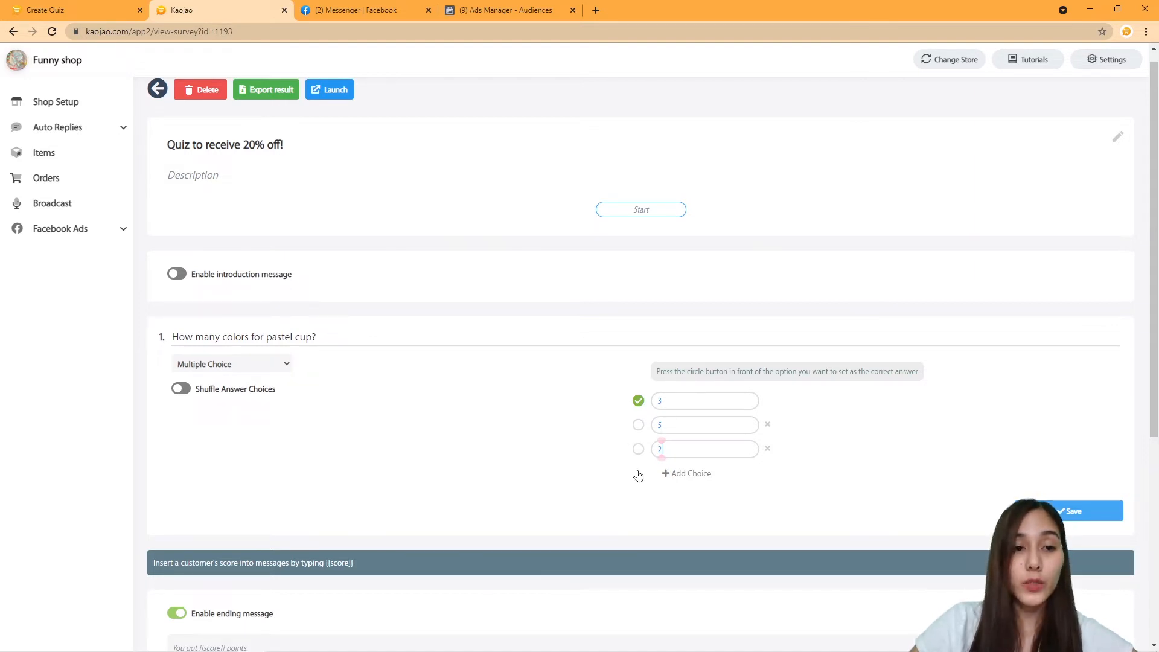
click(639, 424)
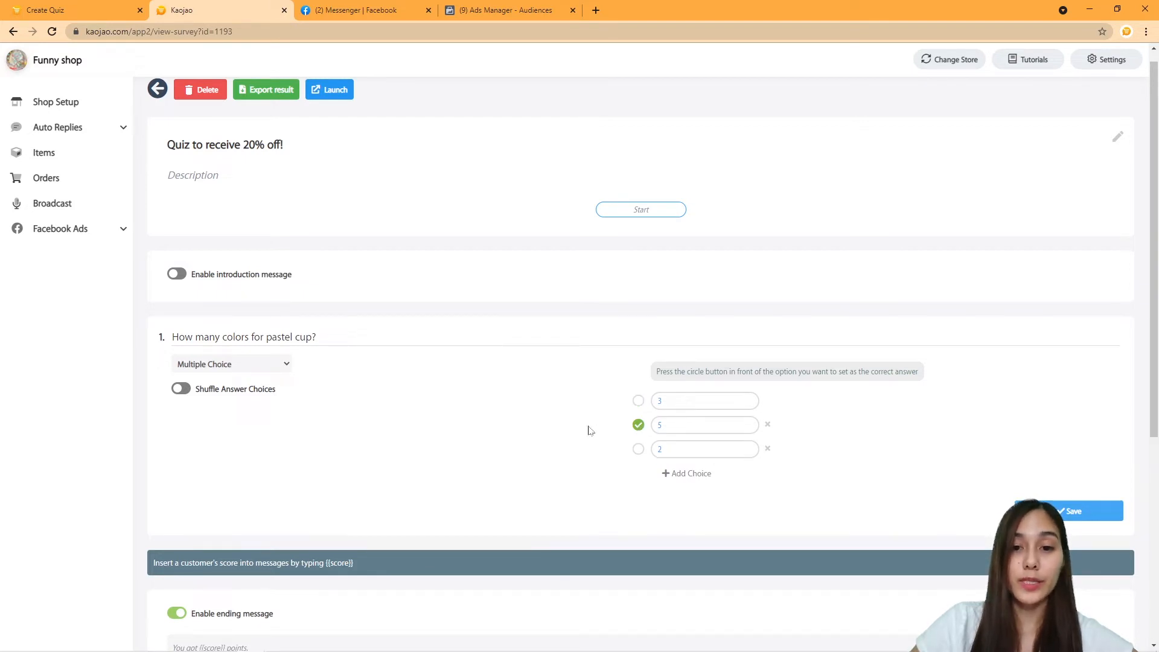
- Enable shuffling of the answer choices for question 1 and save the question
click(180, 389)
scroll(386, 430, down, 3)
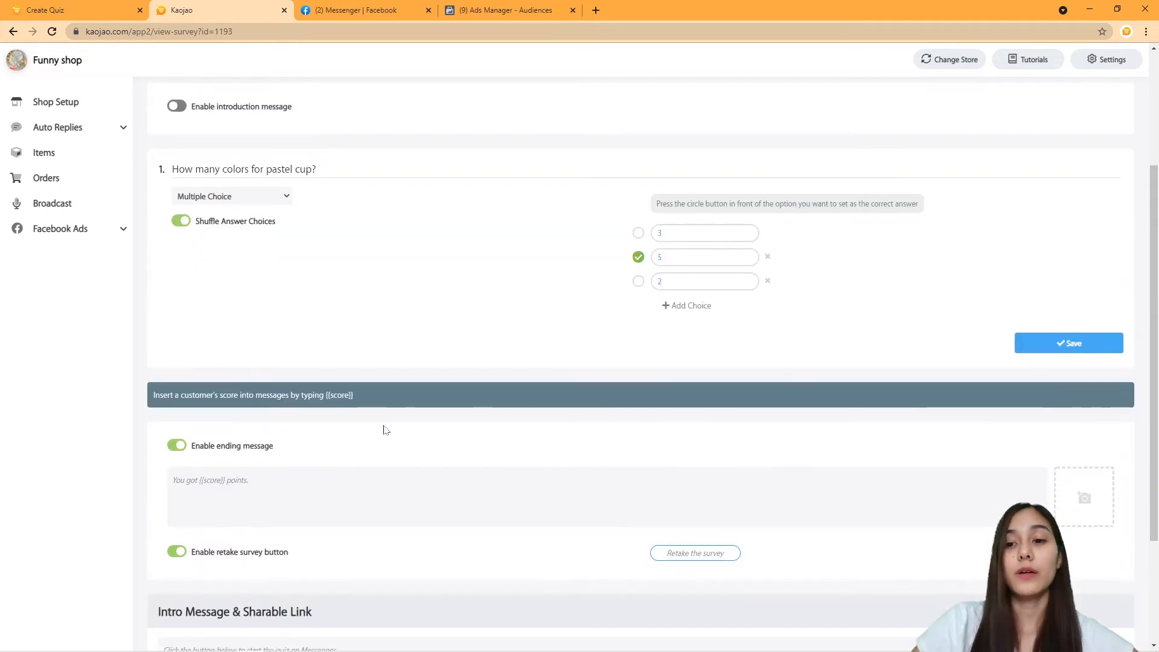
click(1043, 351)
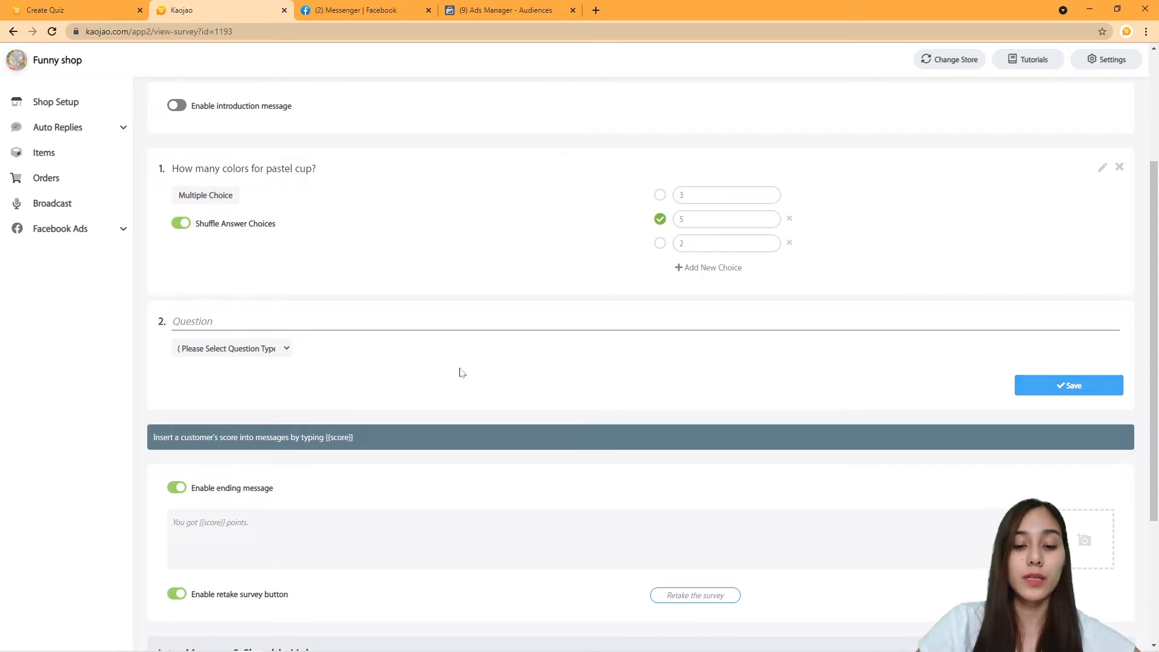
- Enter "Between Pastel cup and clear glass, what is the more expensive?" as the text of question 2
text(W)
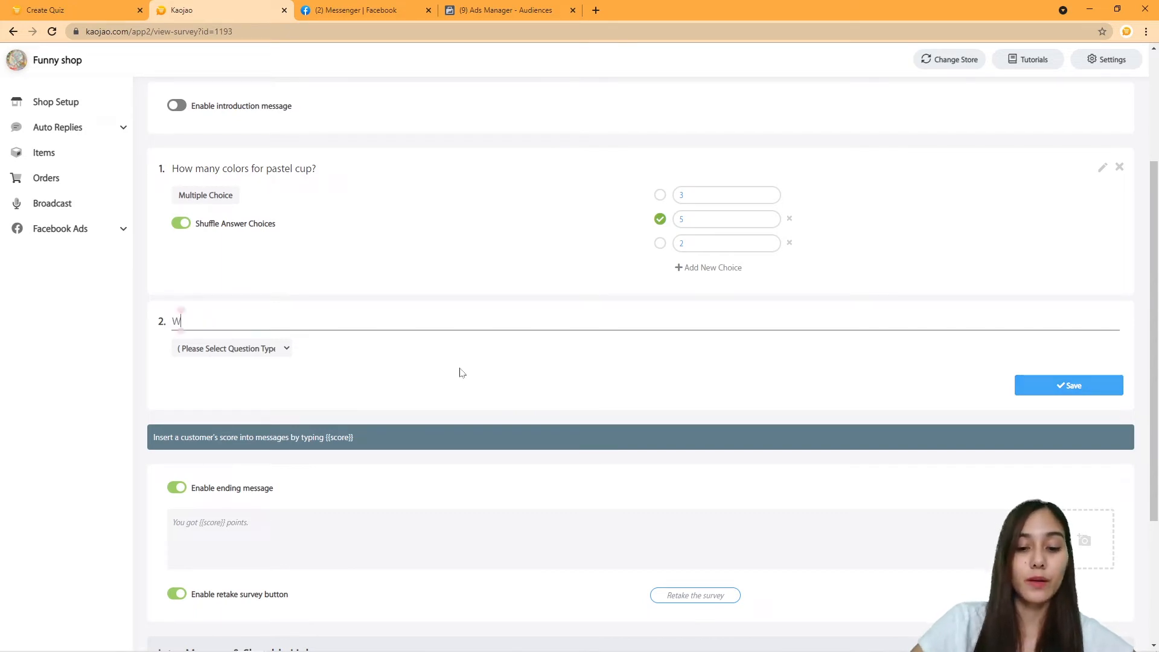
key(BackSpace)
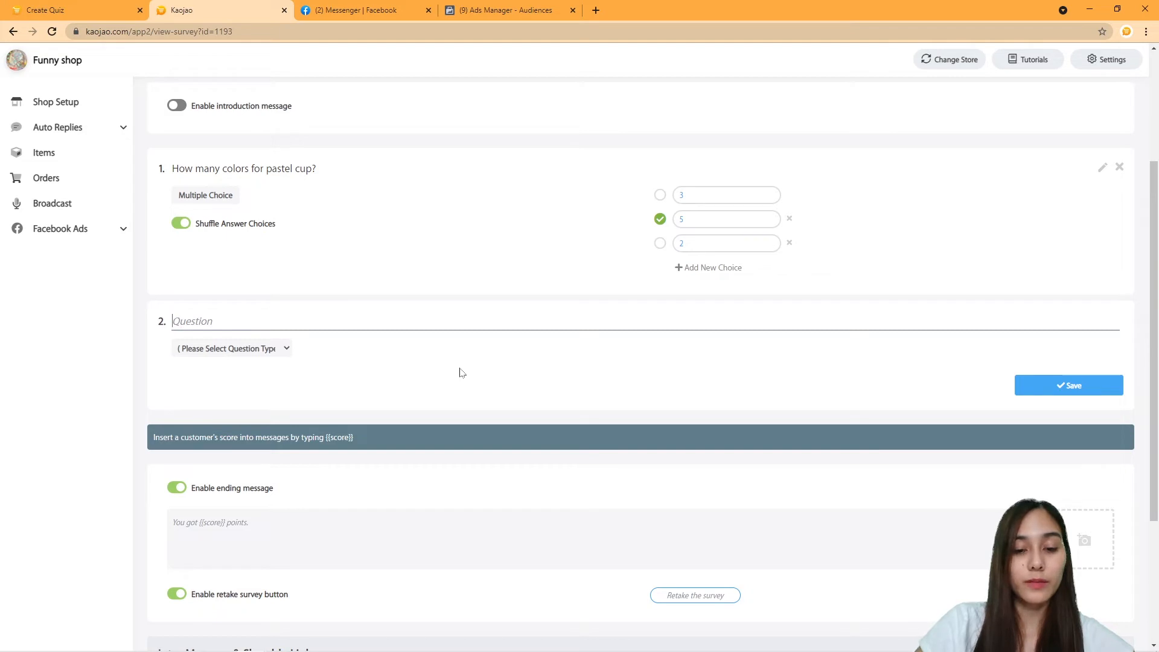
text(Bet)
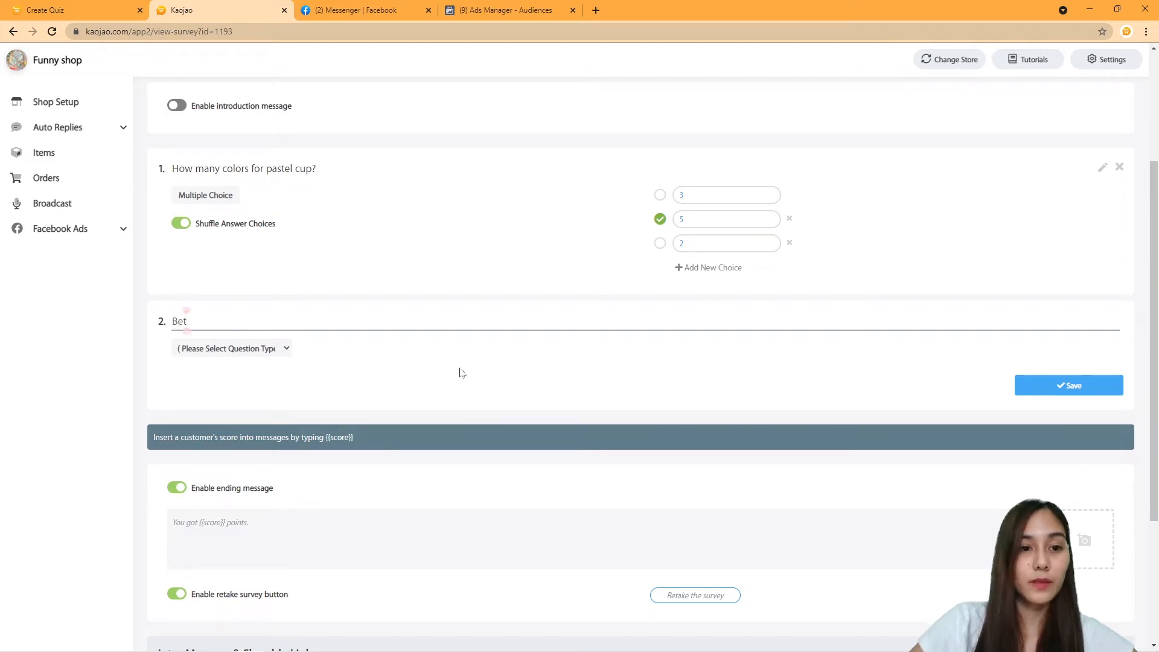
key(BackSpace)
key(BackSpace)
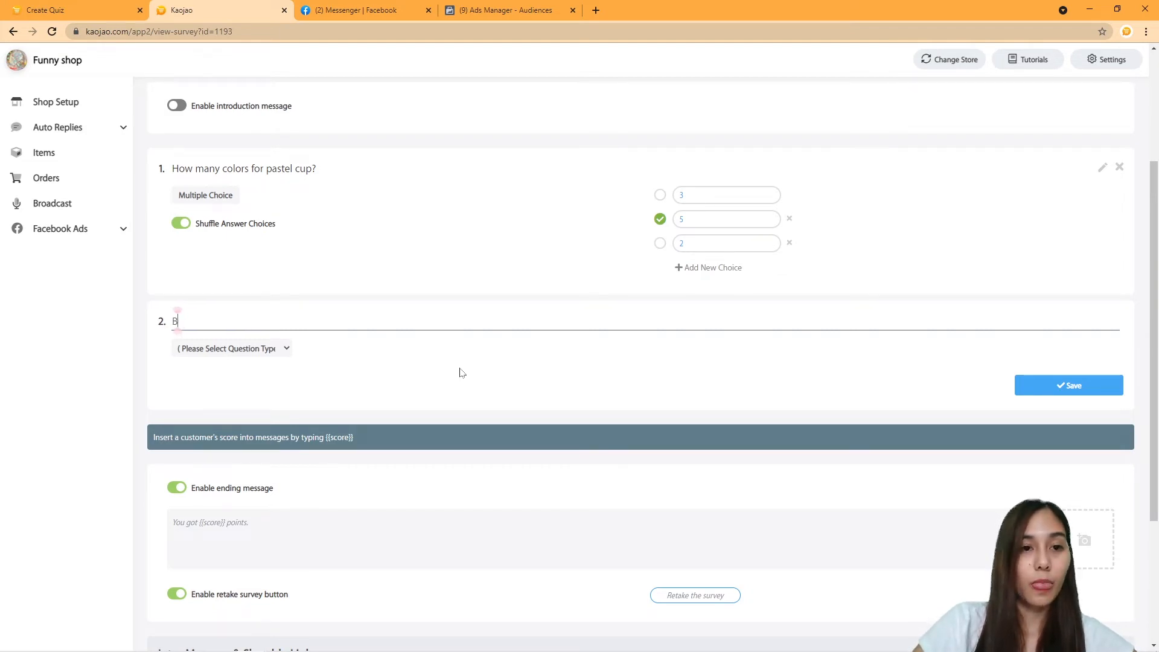
text(etw)
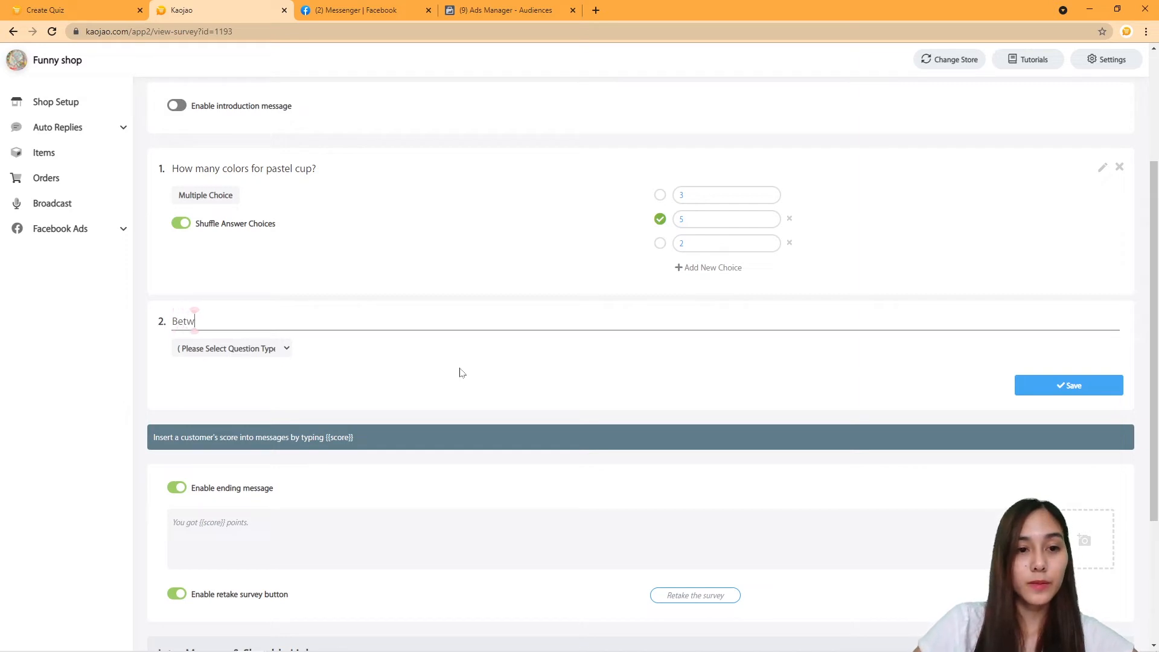
text(een )
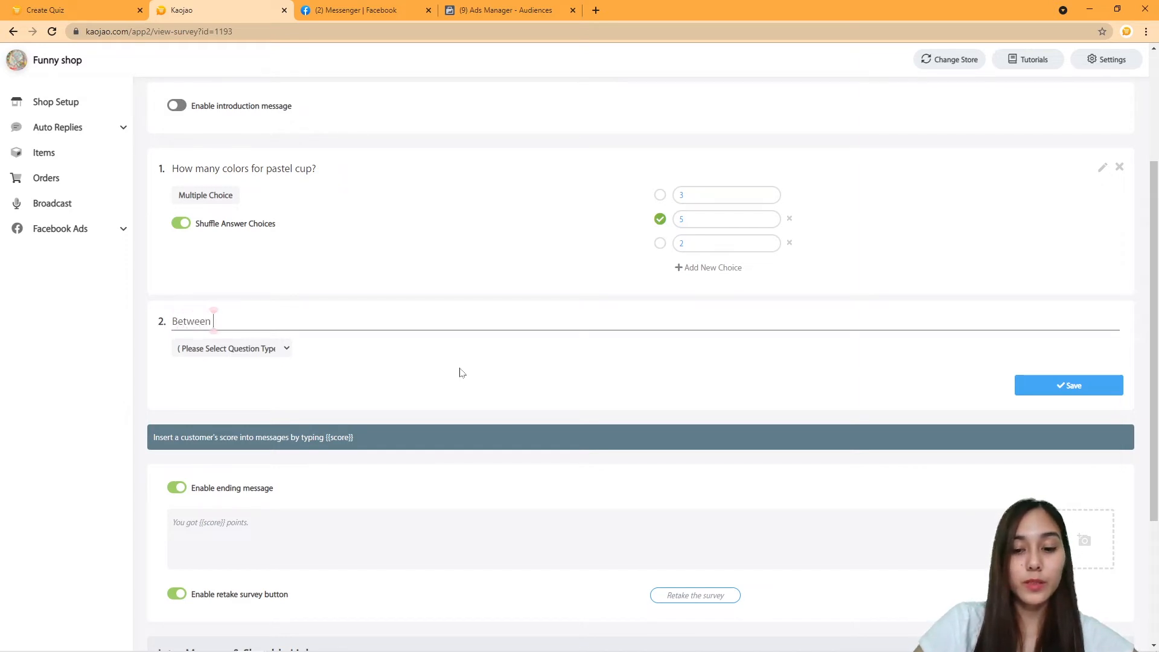
text(Pastel cup)
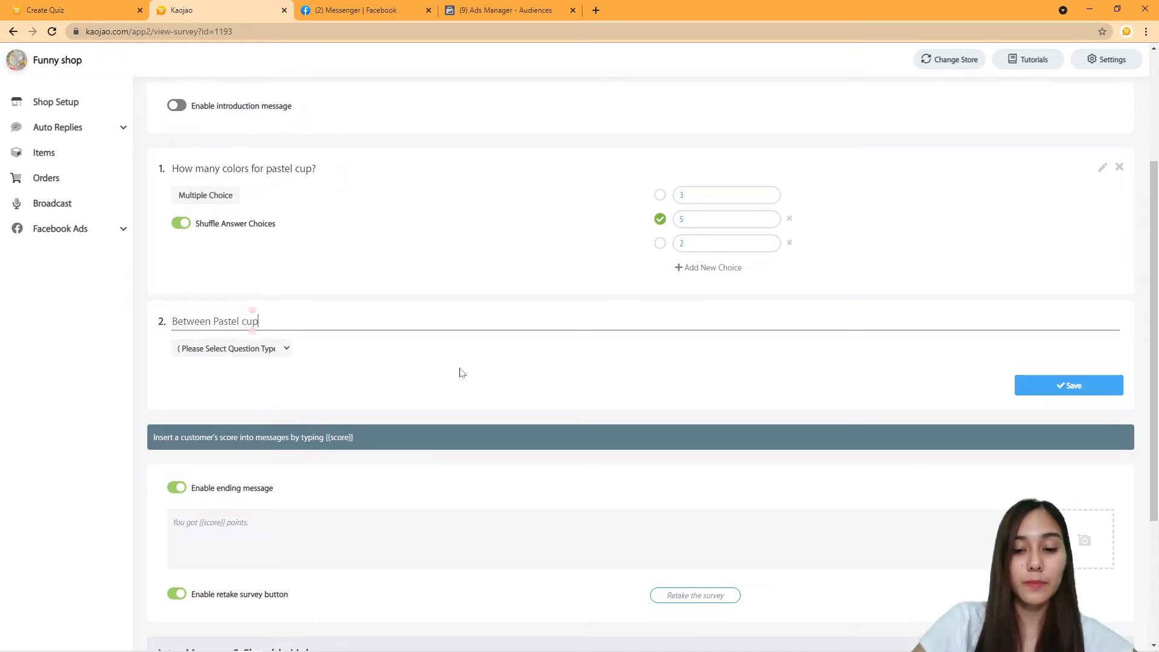
text( and cle)
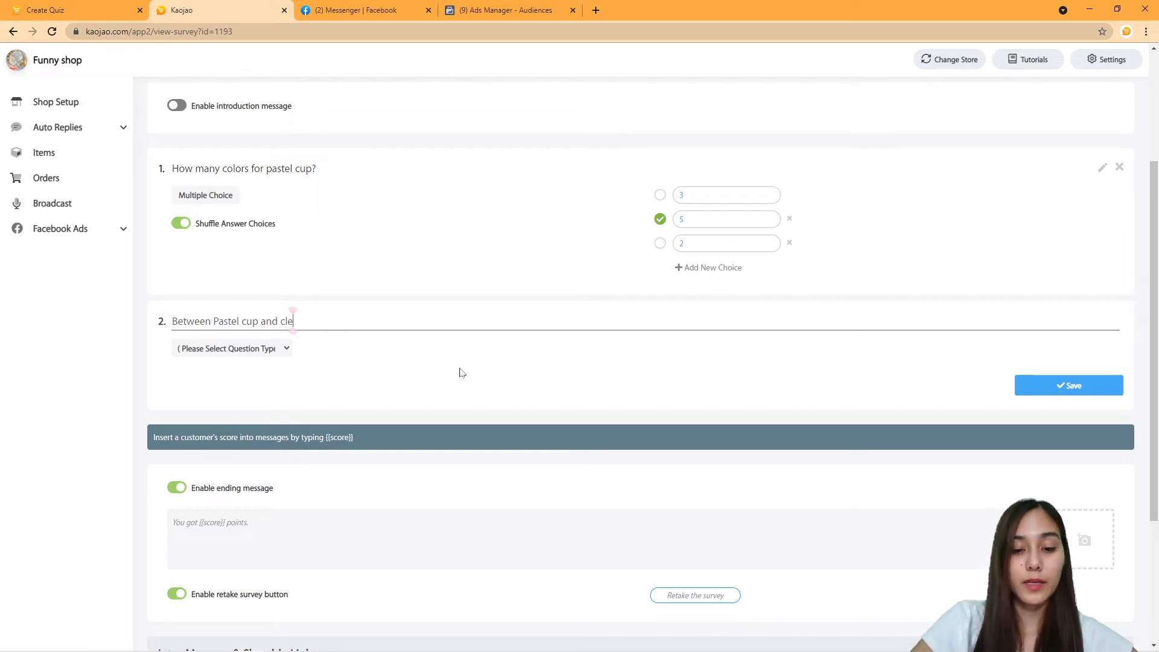
text(ar glass)
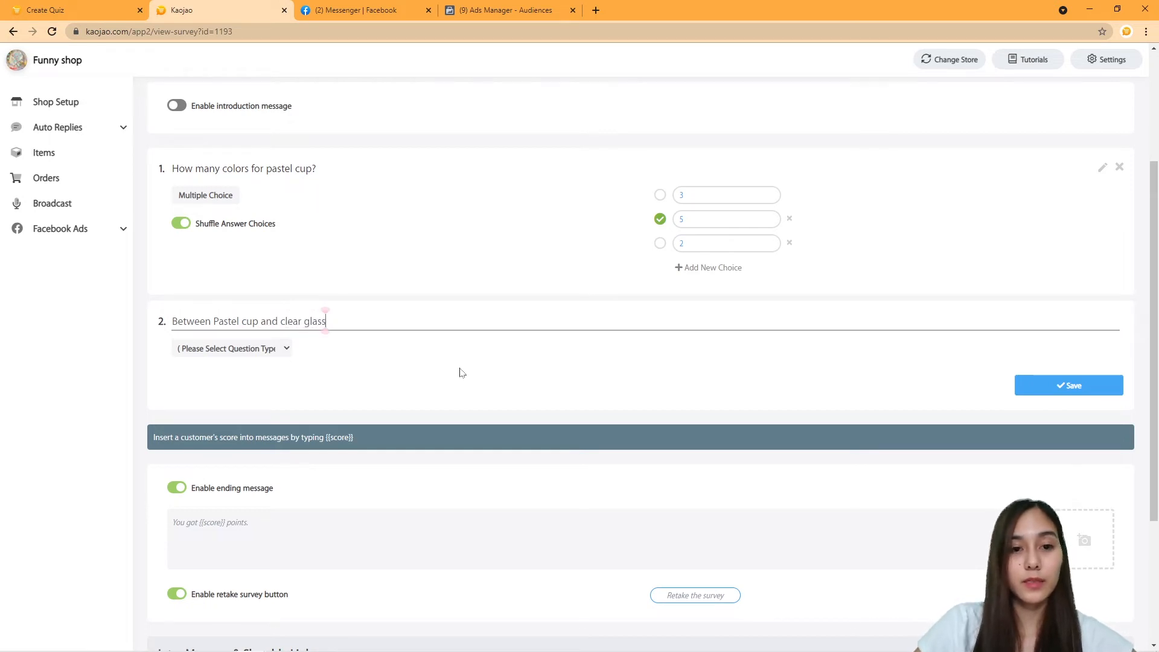
text(,)
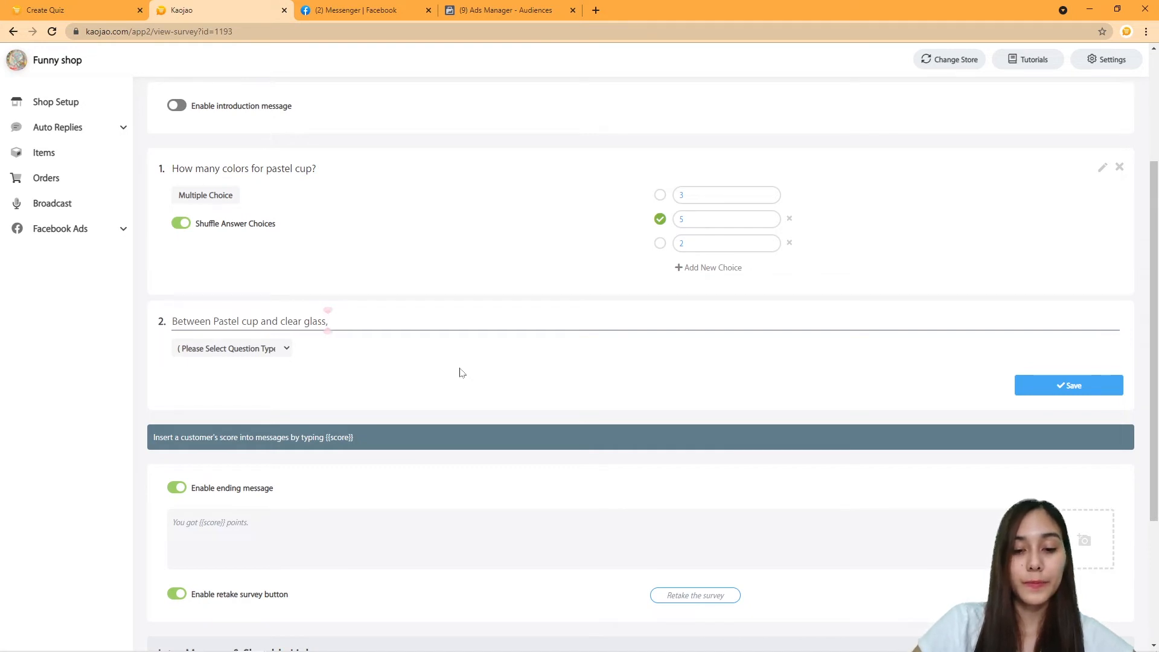
text(h)
key(BackSpace)
text(w)
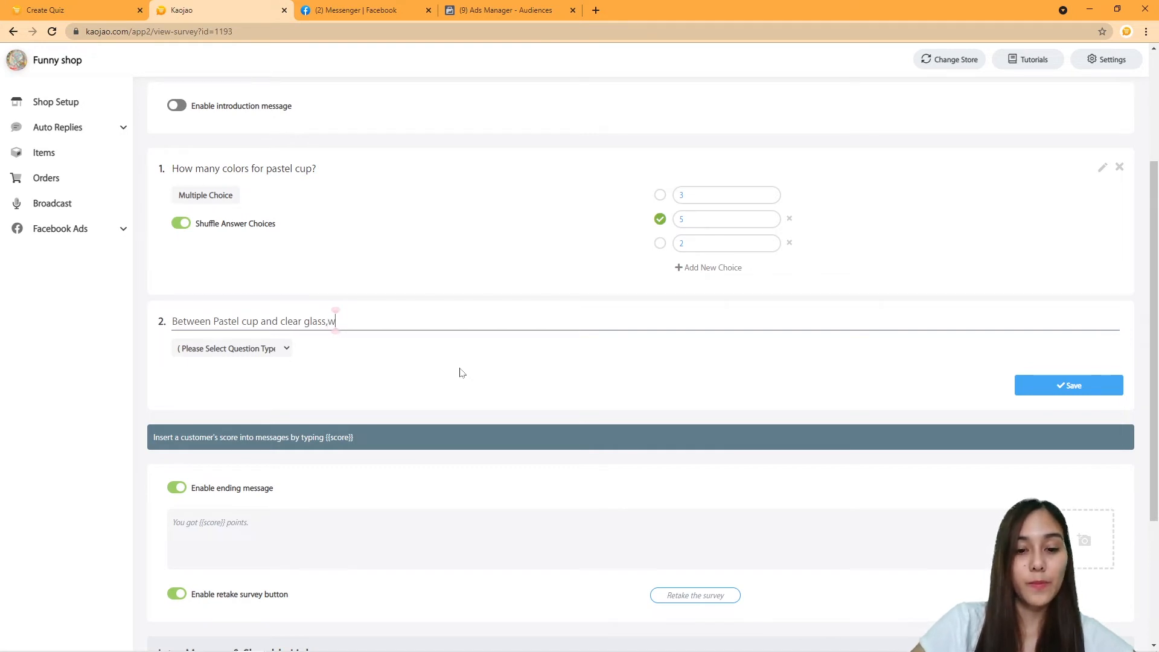
text(hat is the most)
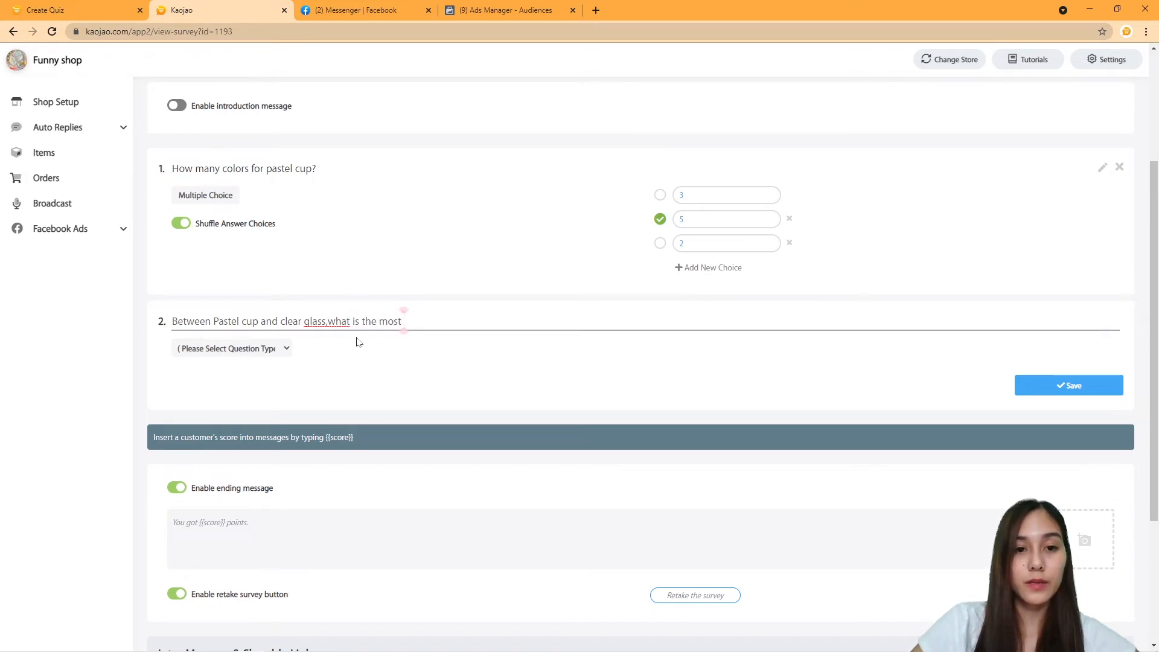
click(329, 321)
click(405, 321)
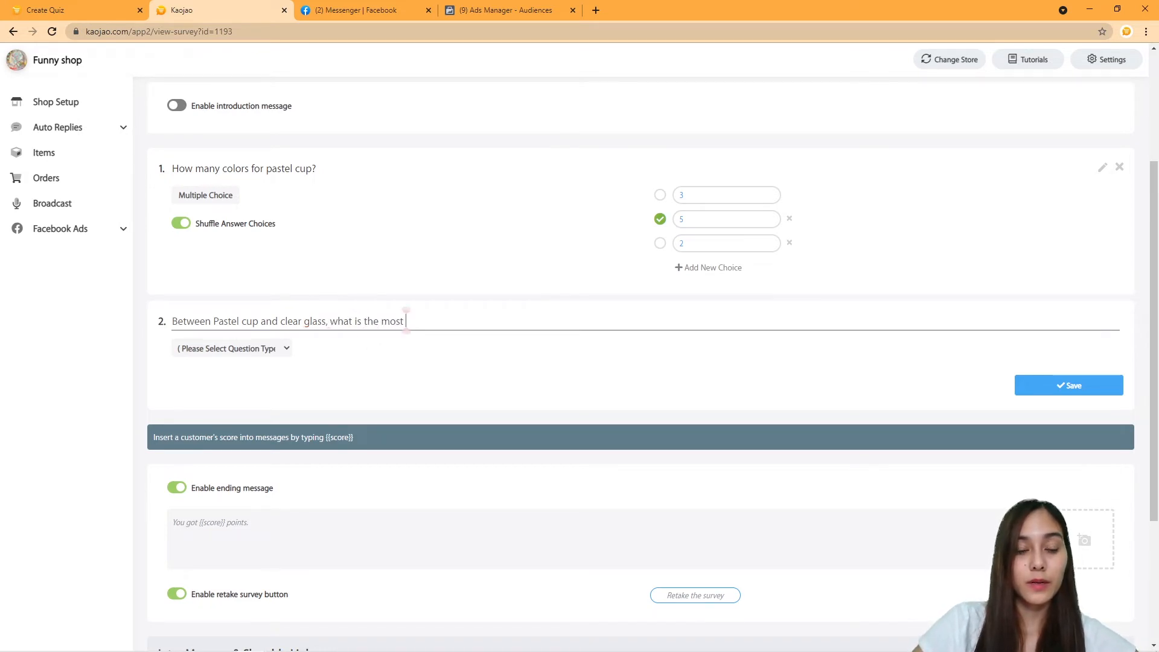
key(BackSpace)
key(BackSpace)
key(BackSpace)
text(re )
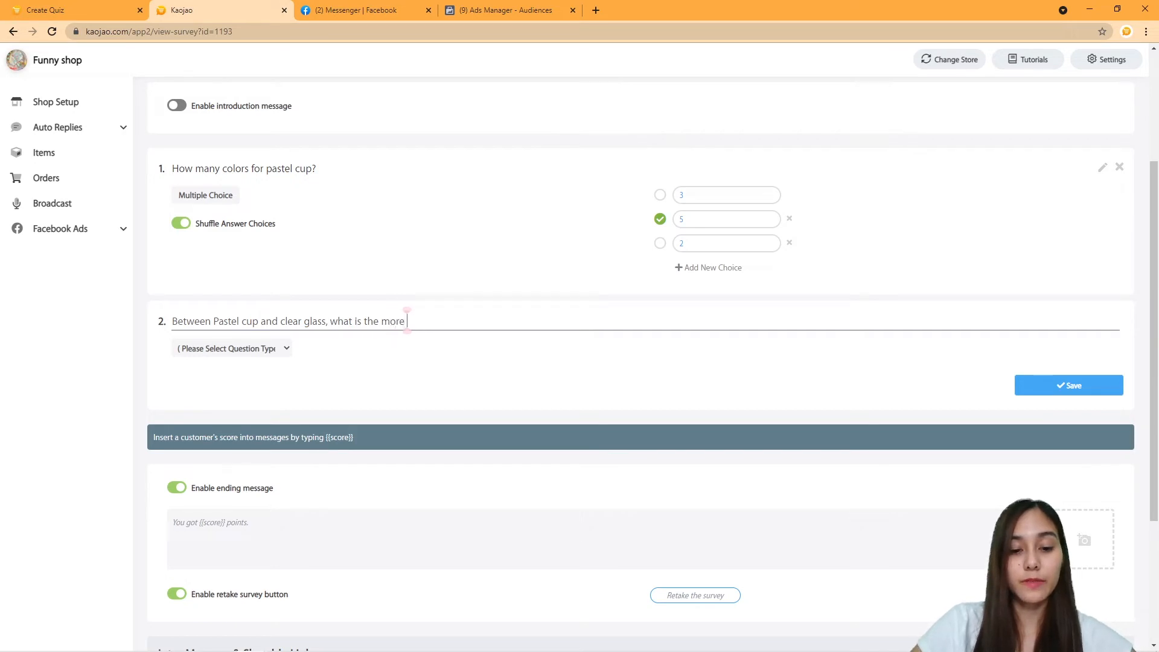
text(expens)
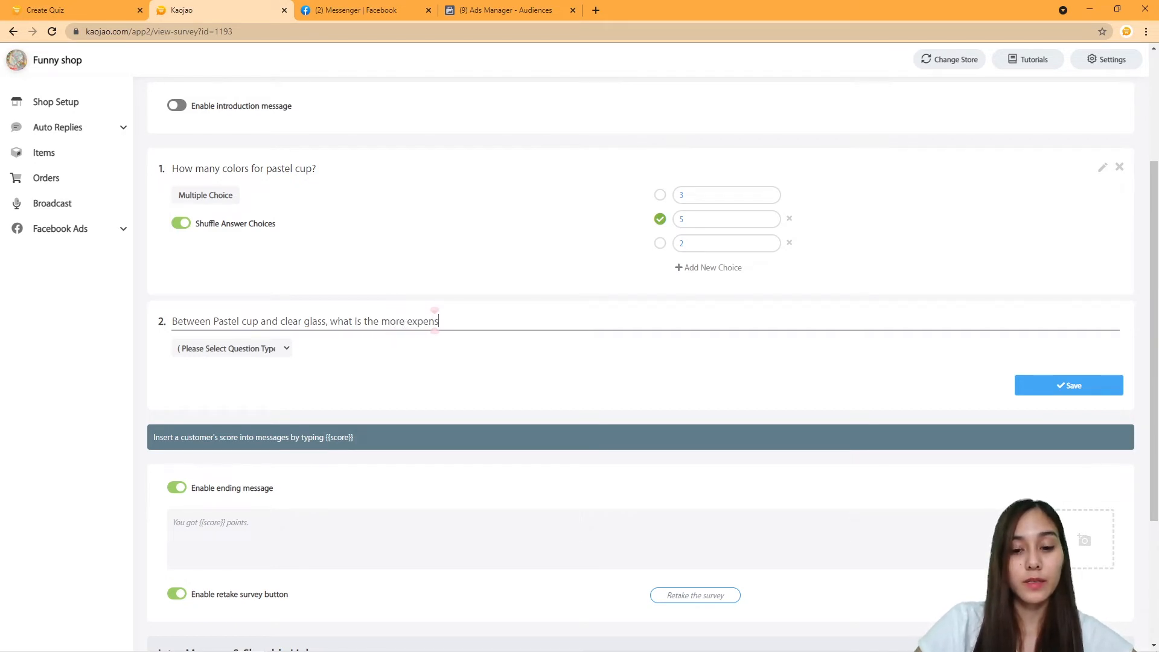
text(ive?)
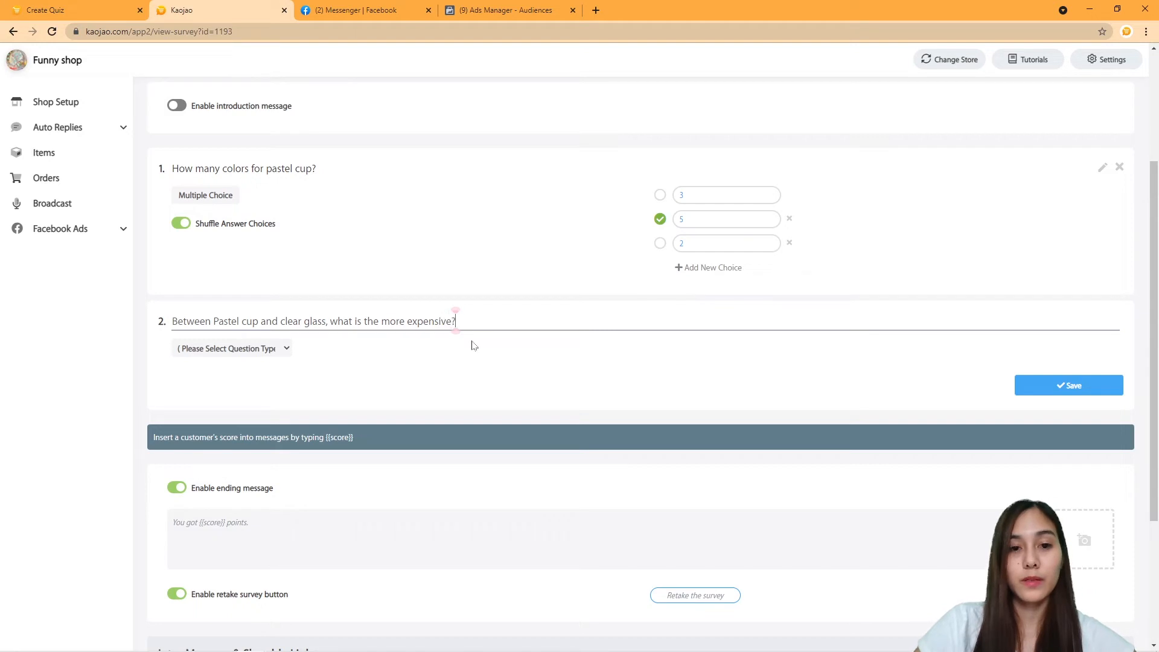
- Set question 2's type to Text Input and enable giving a score when the answer is similar to the keyword
click(220, 353)
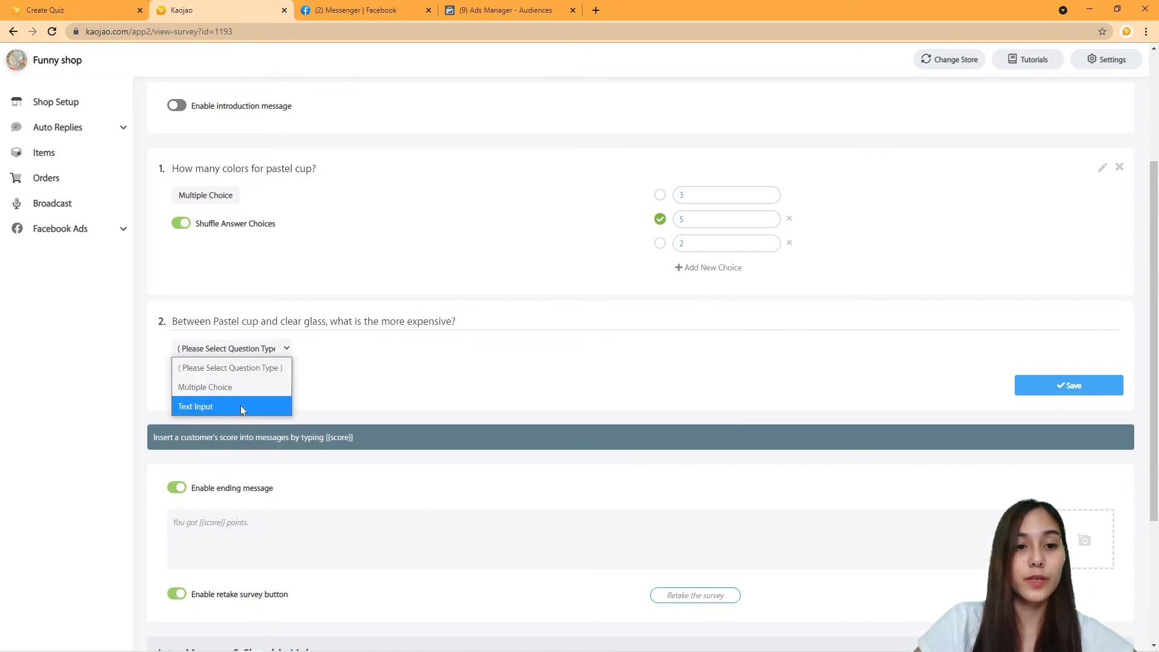
click(241, 404)
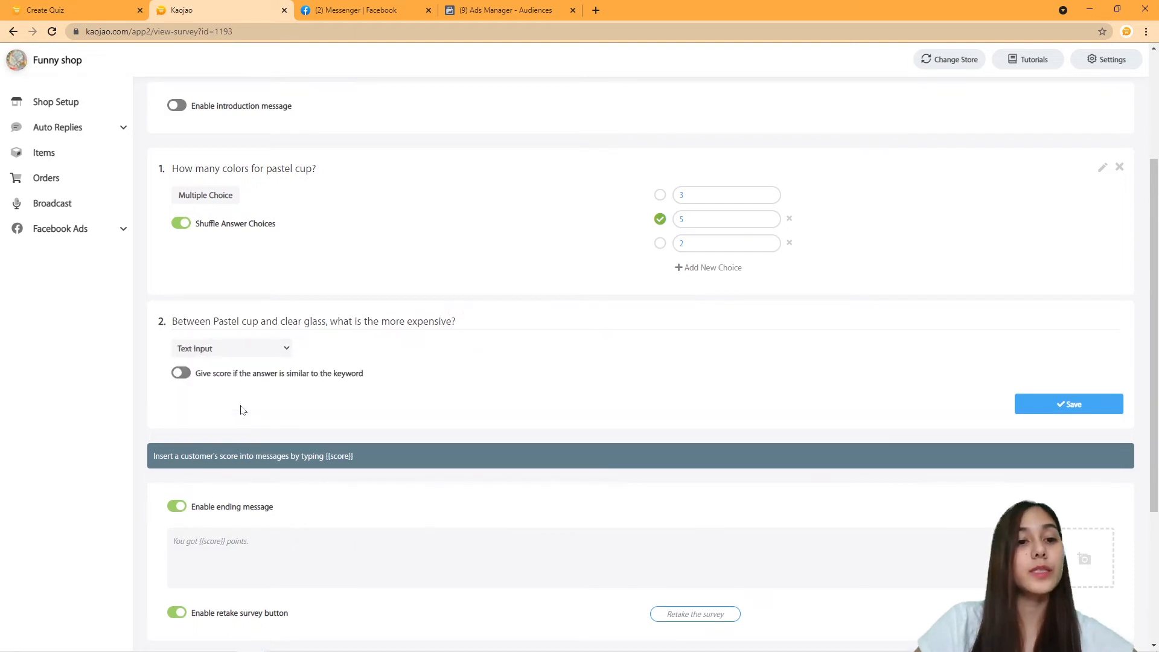
click(178, 375)
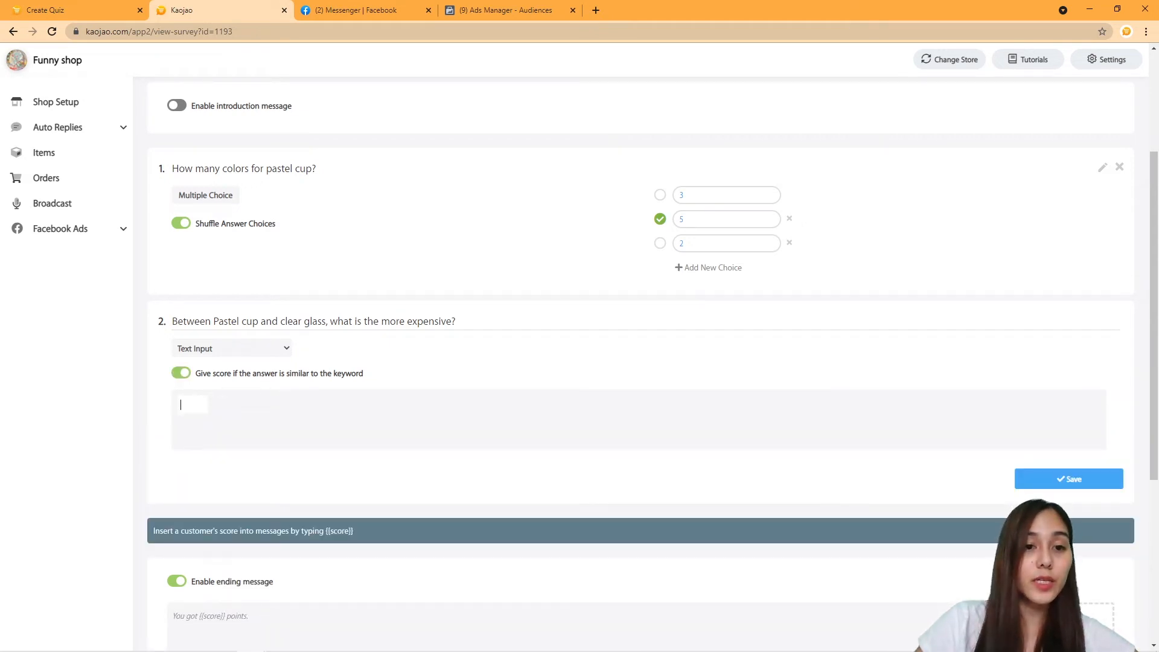
- Add "Clear glass" as the scoring keyword for question 2 and save the question
text(C)
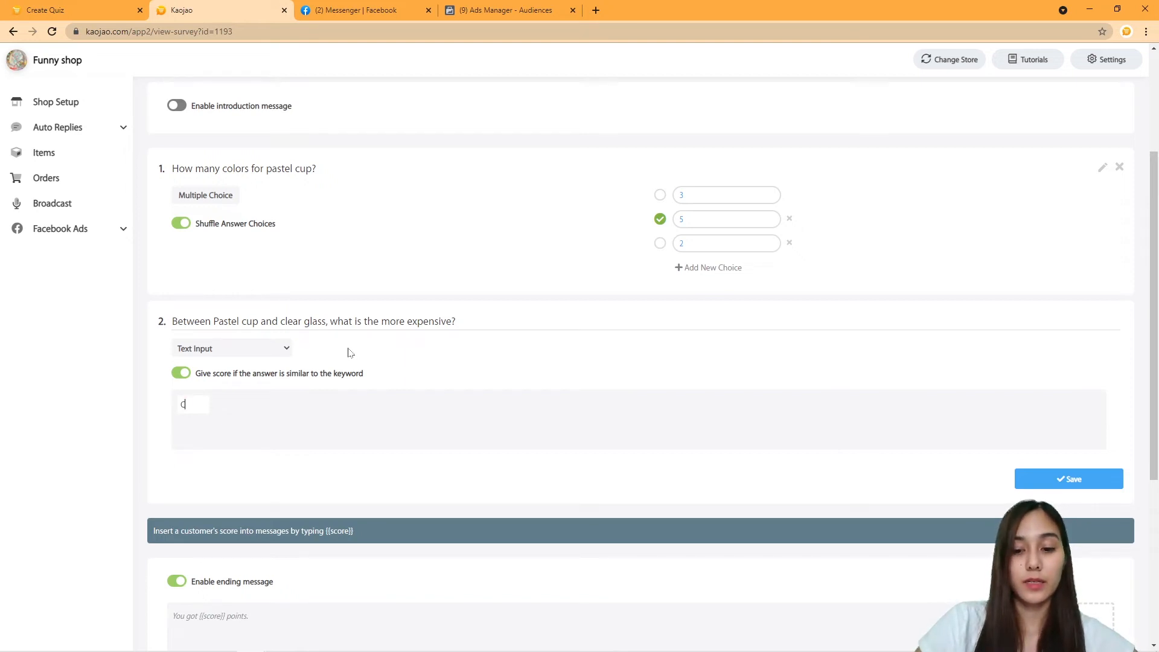
text(lear gkla)
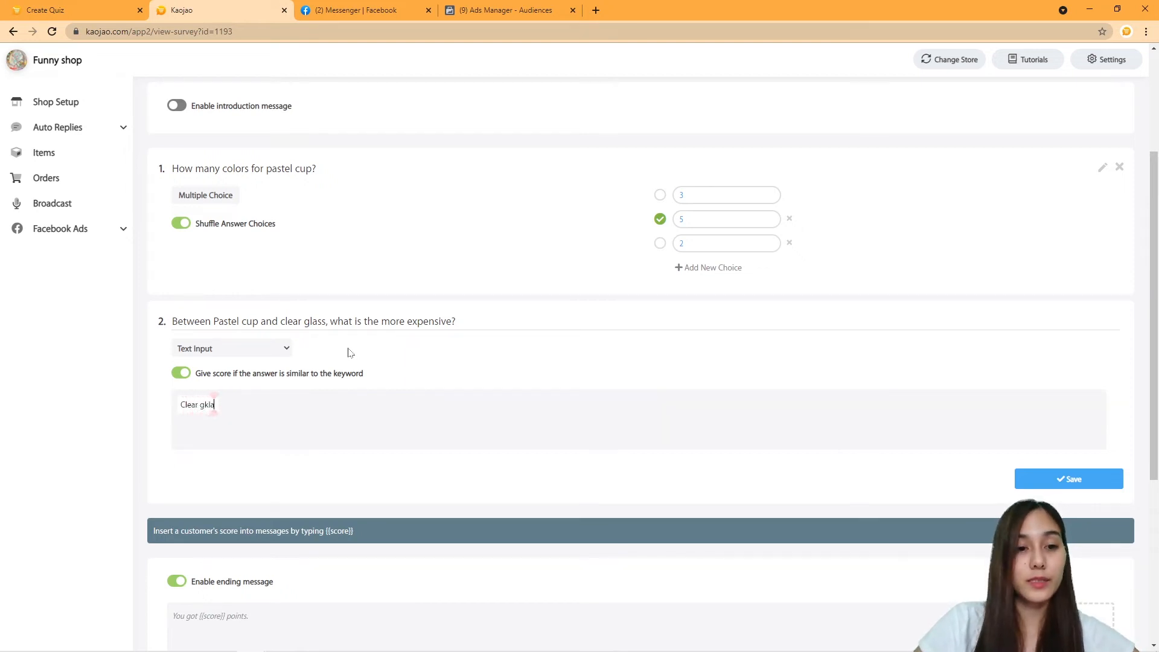
key(BackSpace)
key(BackSpace)
key(BackSpace)
text(lass)
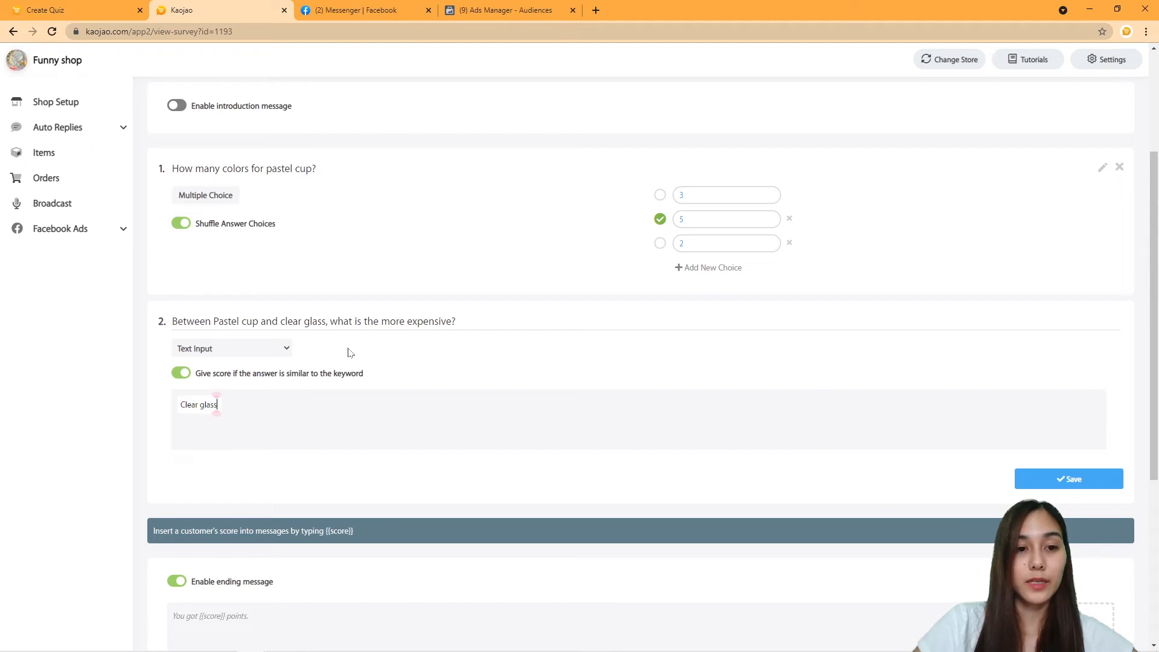
key(Return)
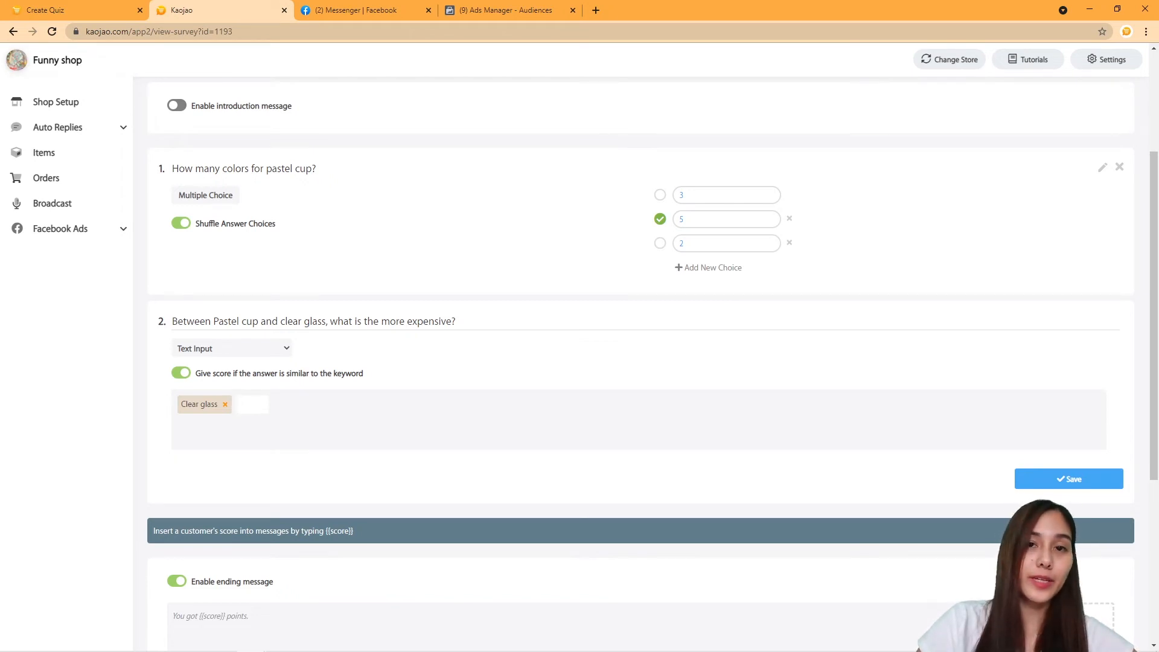
click(1070, 479)
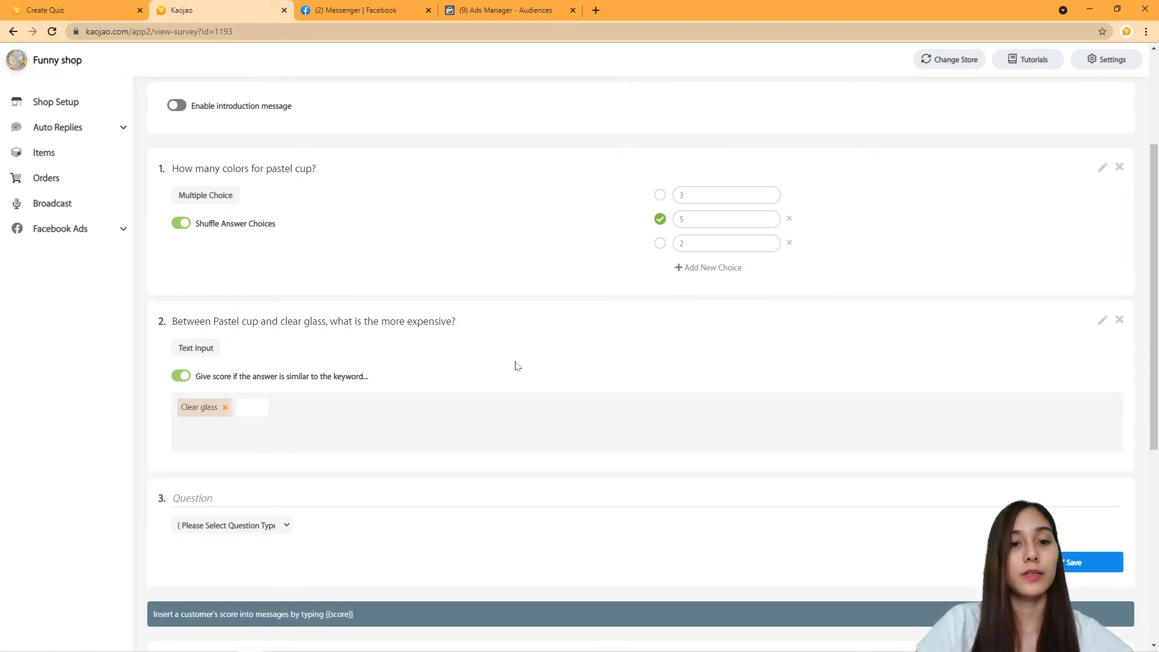
- Turn off the retake survey button for the quiz's ending message
scroll(517, 366, down, 6)
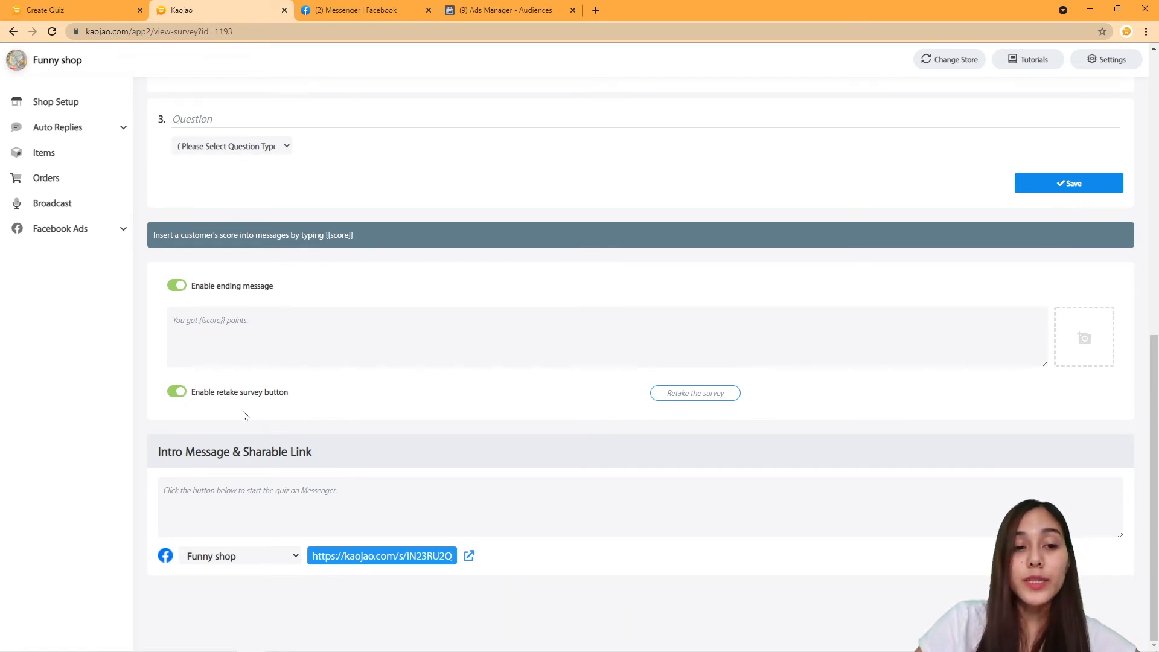
click(179, 393)
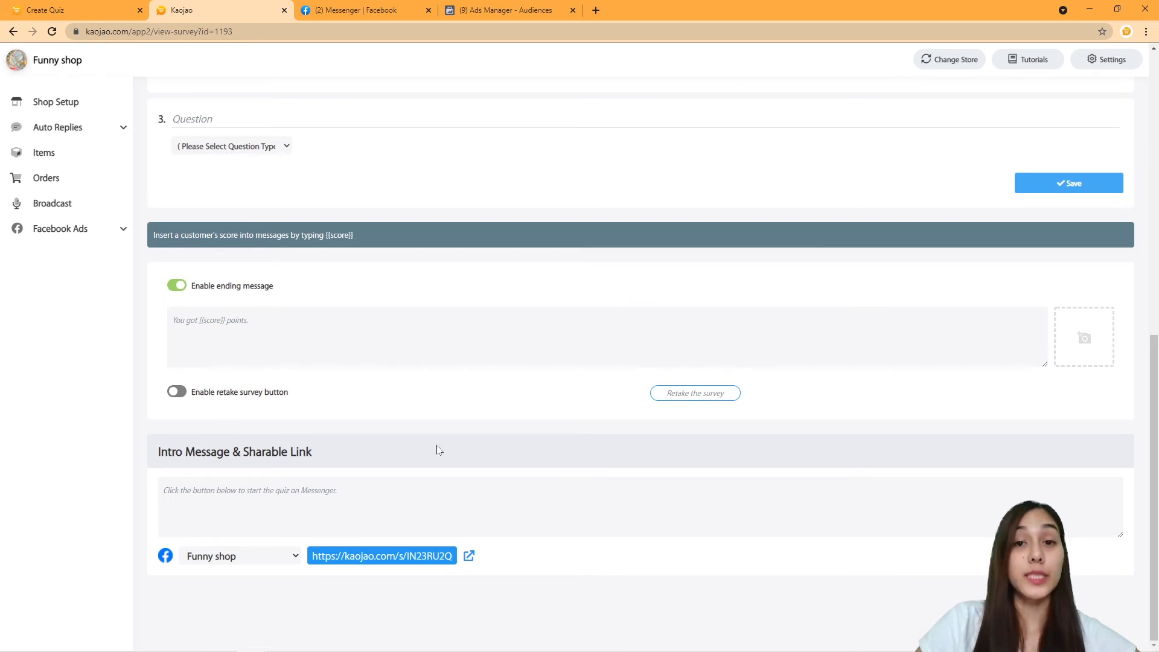
- Open the quiz's sharable link for Funny shop and have the quiz sent to Messenger
scroll(438, 434, up, 15)
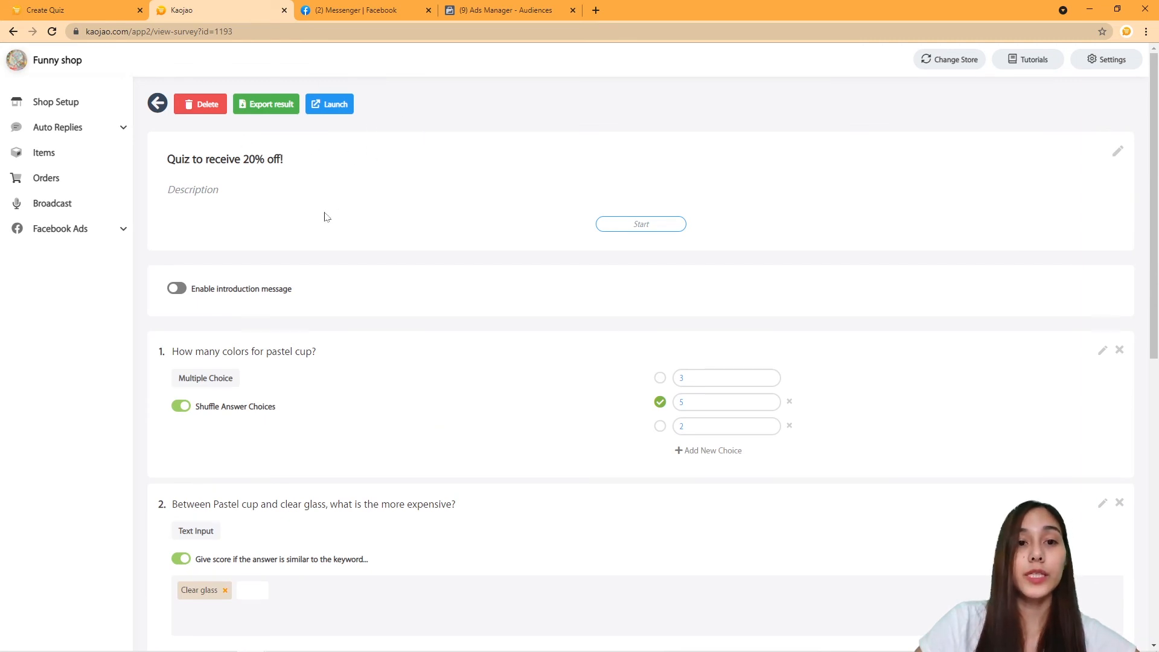
scroll(466, 215, down, 12)
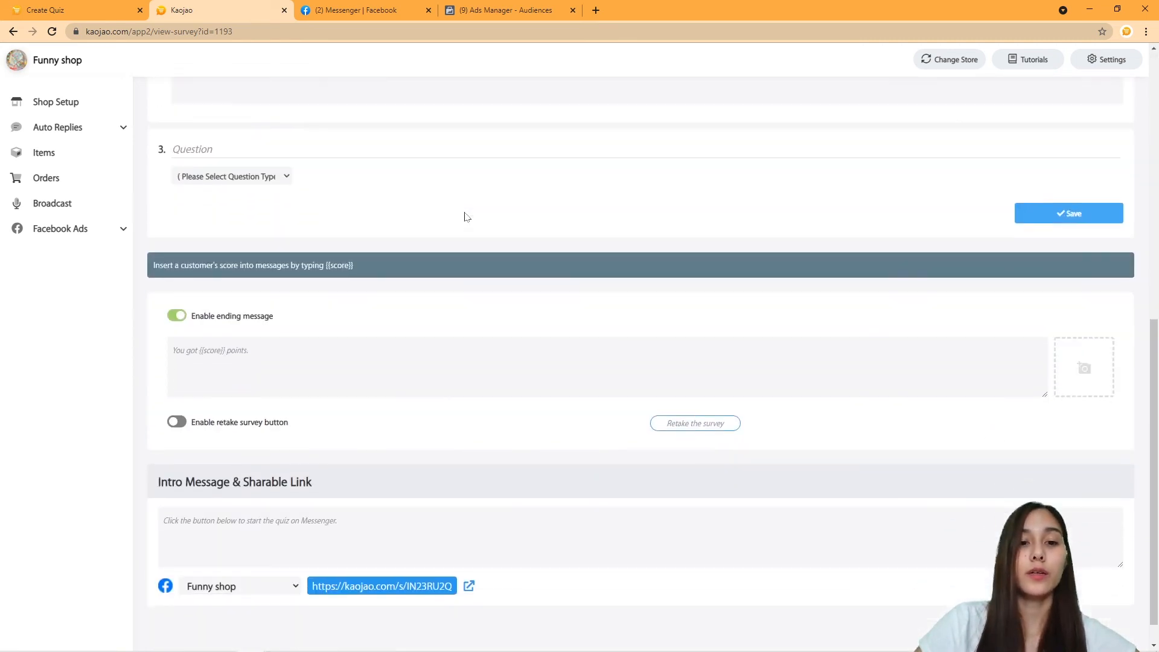
scroll(466, 216, down, 1)
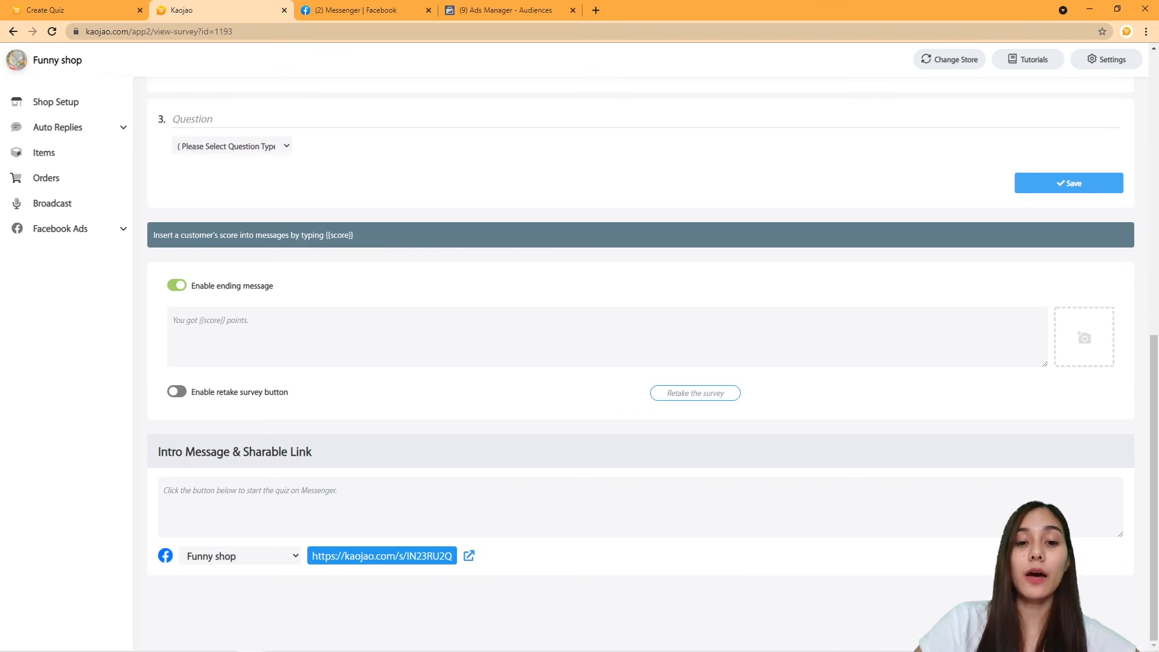
click(443, 555)
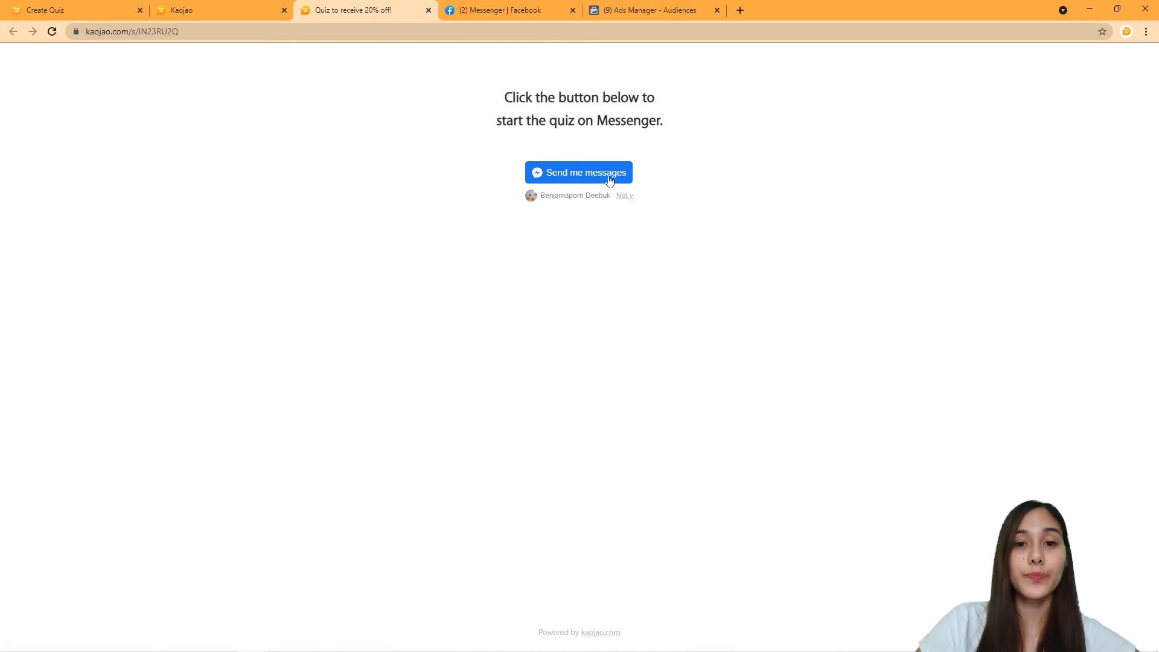
click(609, 177)
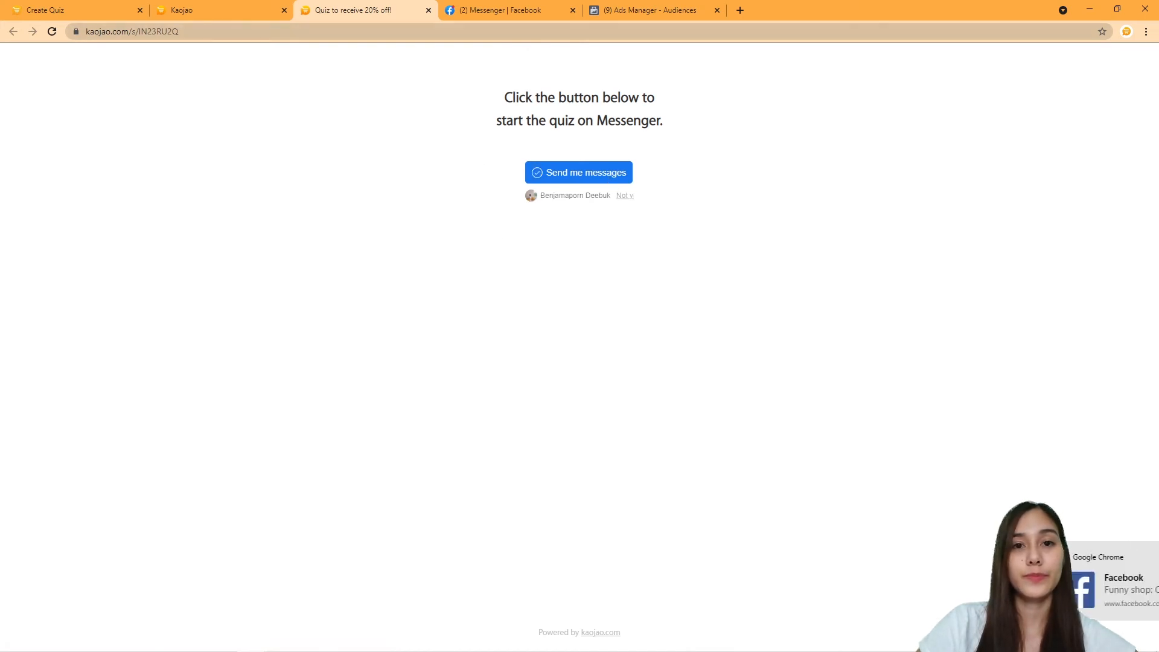
- Switch to Facebook Messenger, start "Quiz to receive 20% off!" in the Funny shop chat, and answer the pastel cup question with 5
click(505, 7)
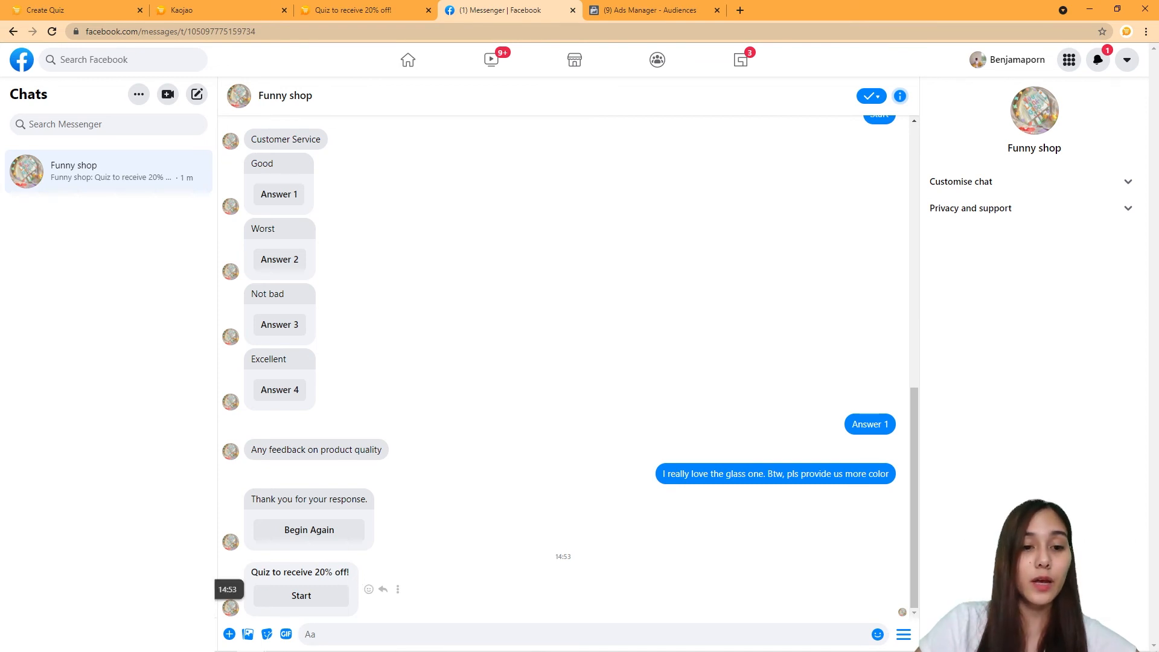
click(328, 599)
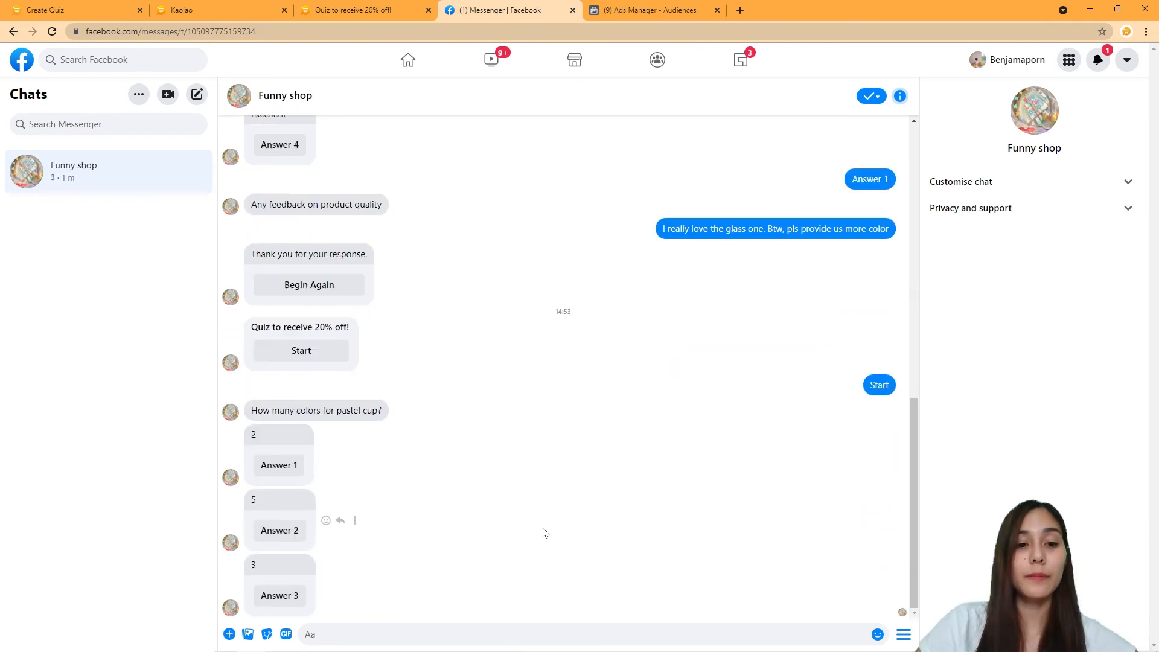
click(286, 538)
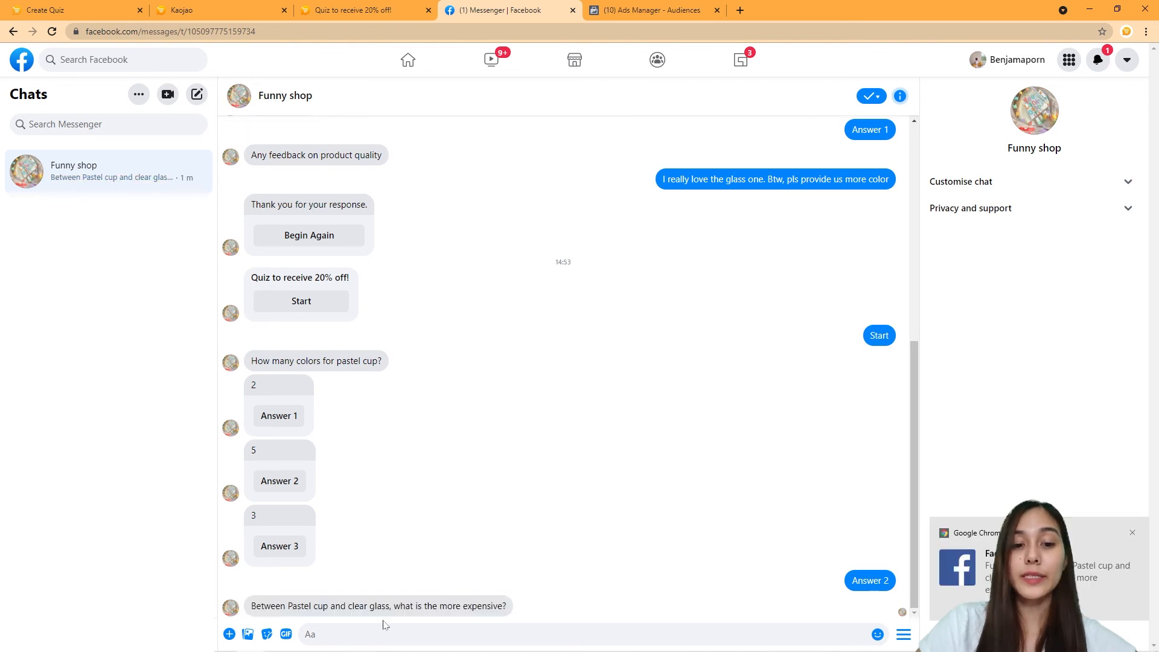
- Reply "clear glass" to the question about the more expensive item in the Funny shop chat
click(306, 634)
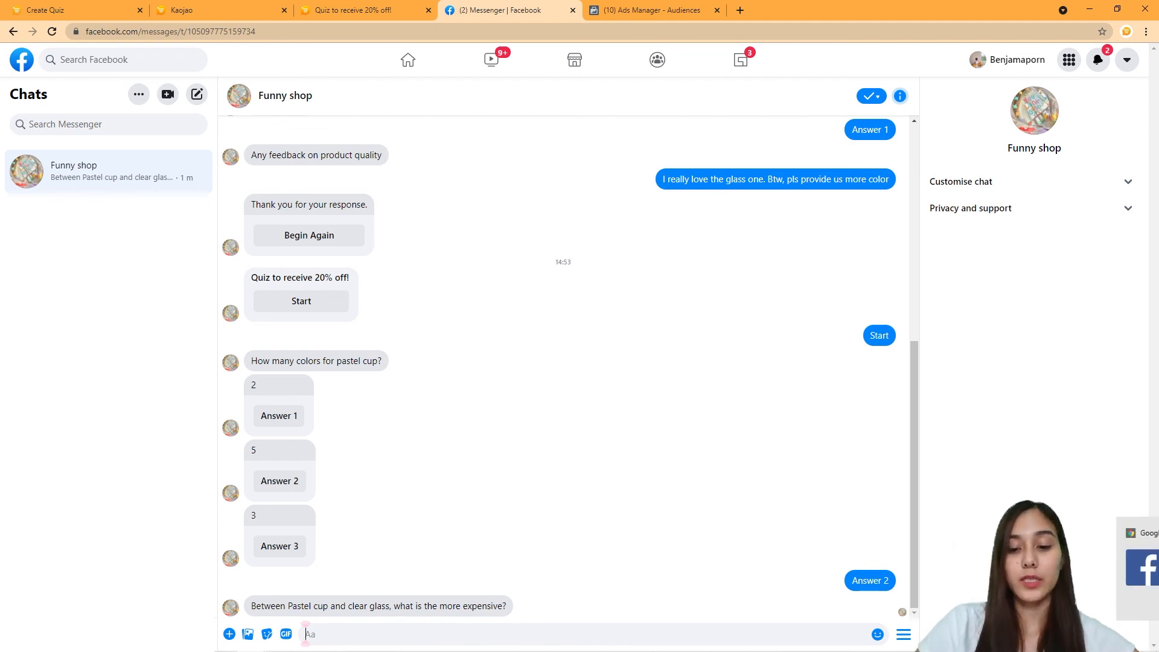
text(c)
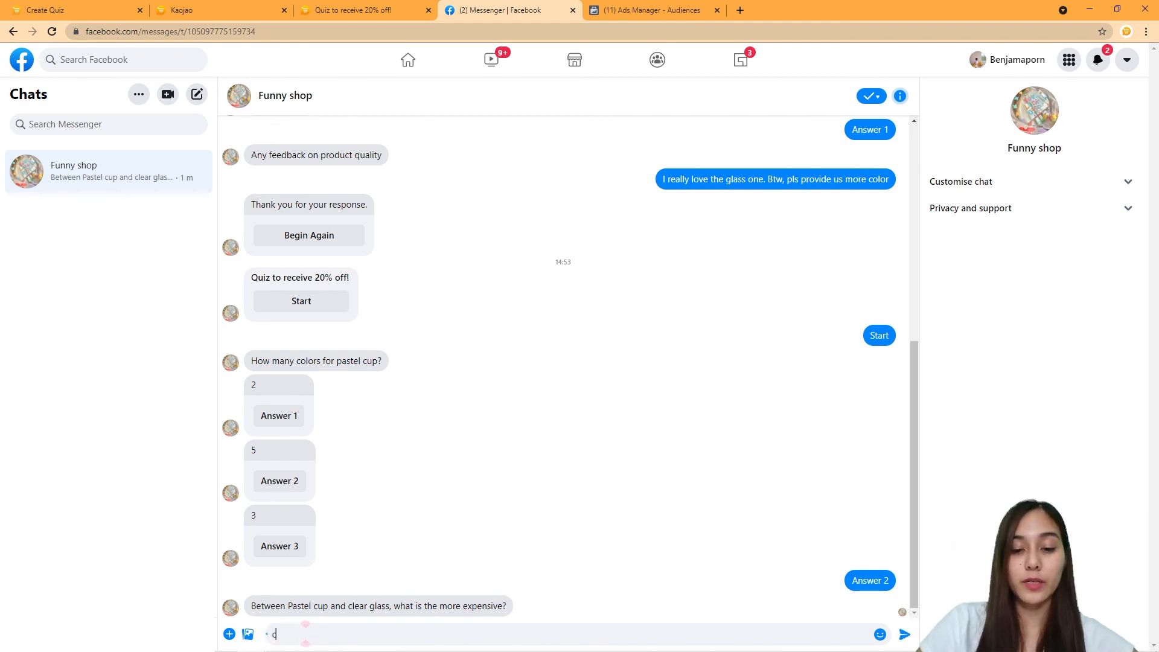
text(lear glass)
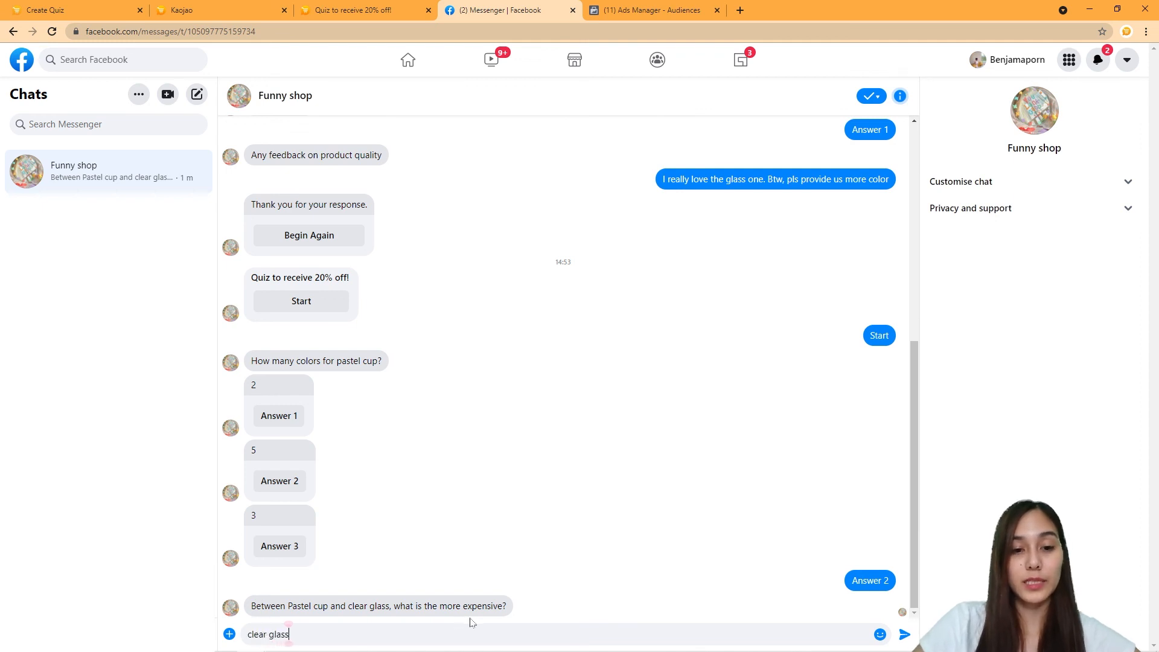
key(Return)
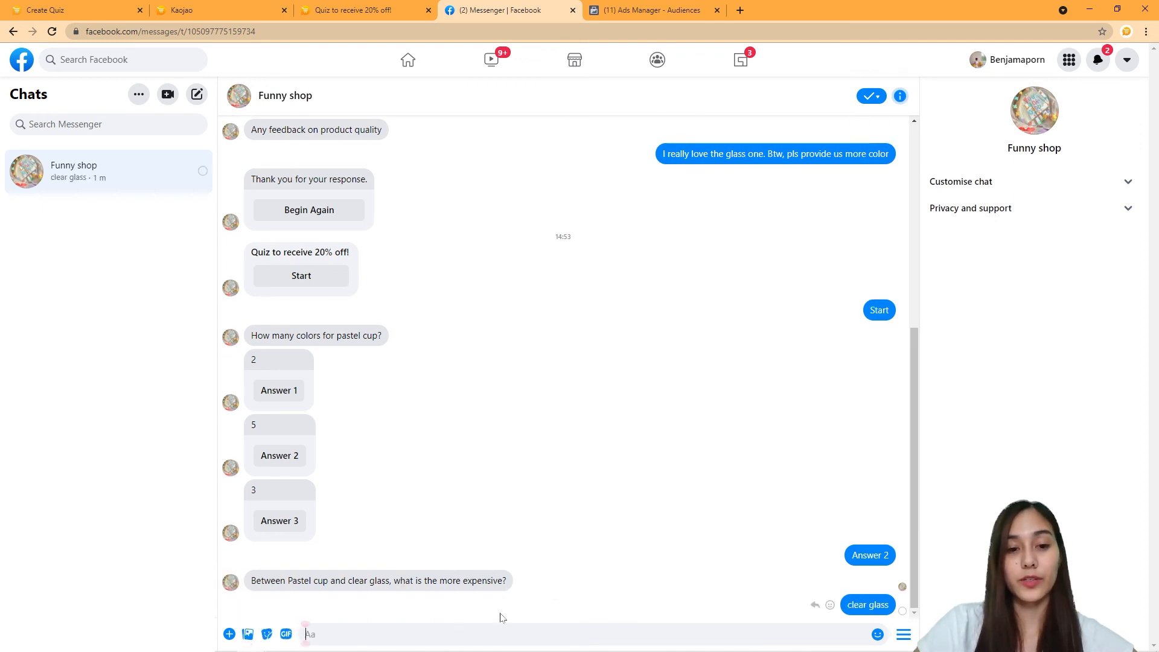